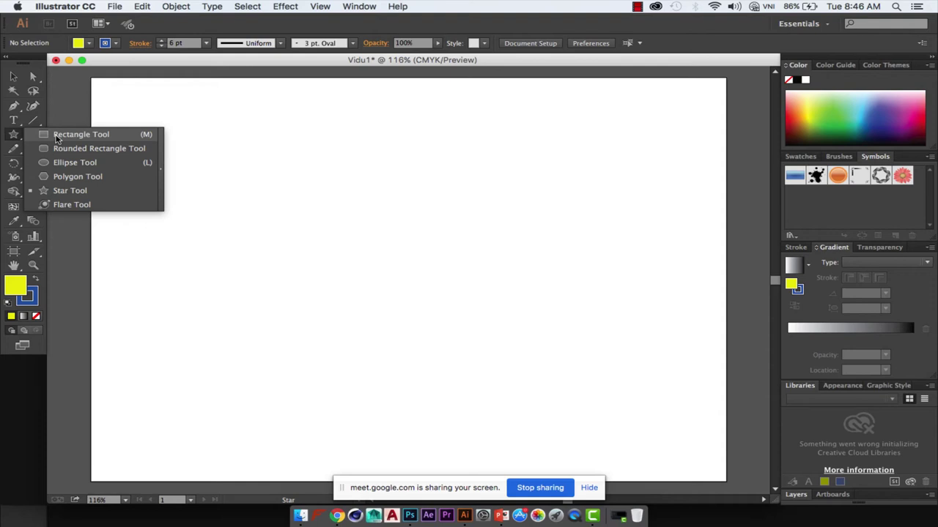
Draw a wide yellow rectangle near the top-left and a yellow square to its right
left_click(57, 137)
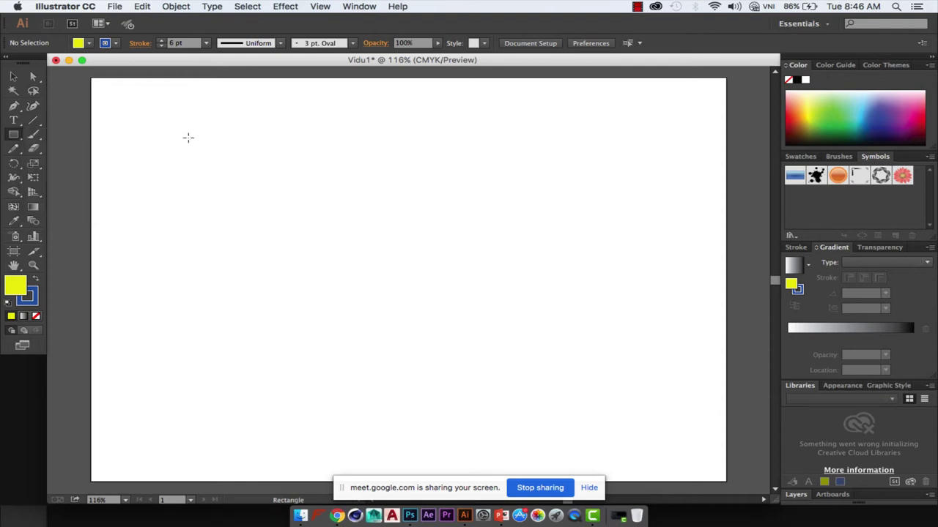
left_click_drag(188, 137, 400, 219)
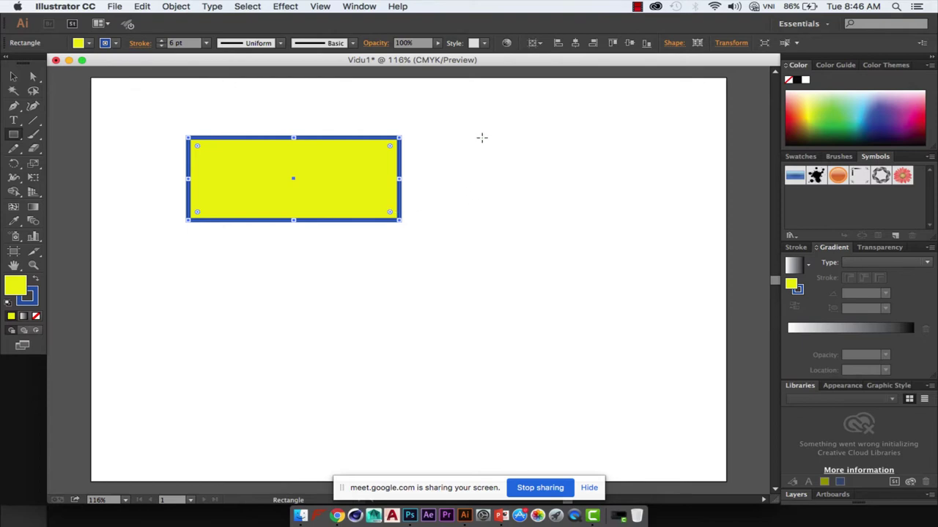
left_click_drag(486, 120, 586, 215)
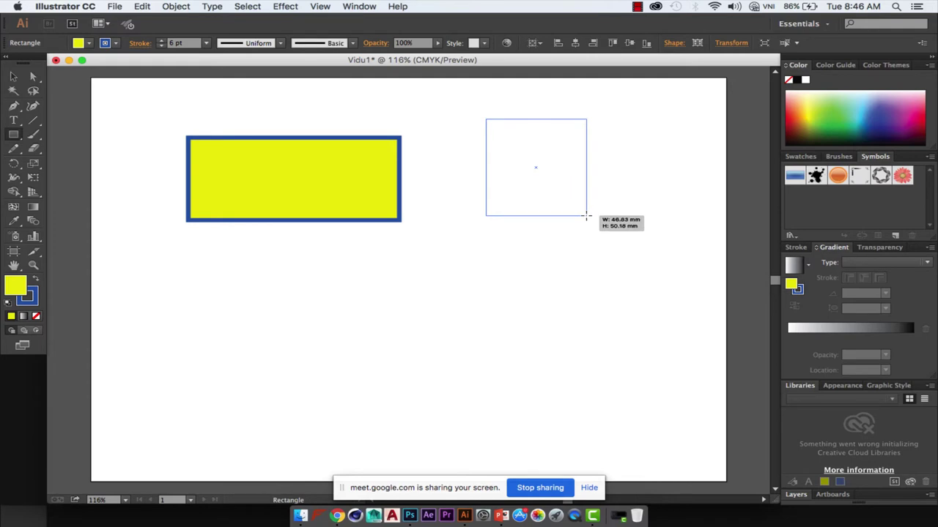
left_click_drag(586, 216, 604, 224)
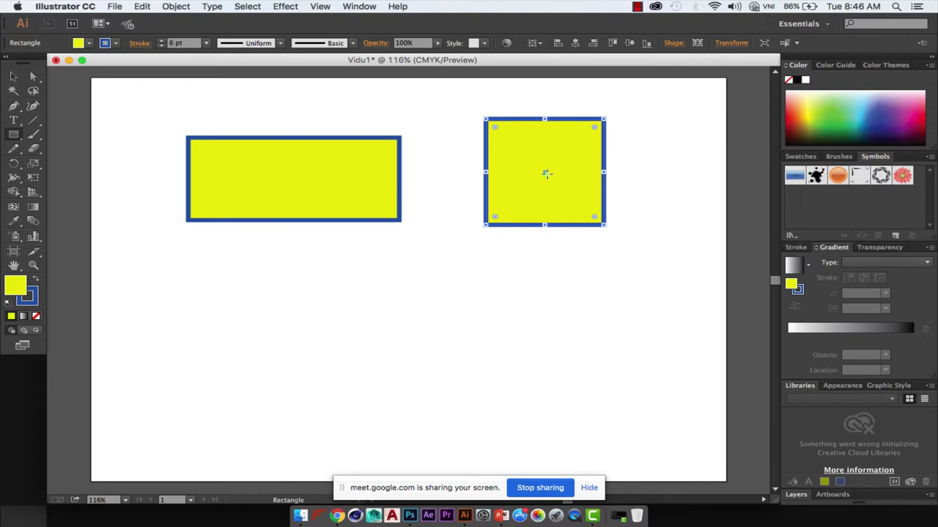
Alt-draw a 40.9 mm square from the square's centre, overlapping its lower-right corner
left_click_drag(544, 171, 570, 197)
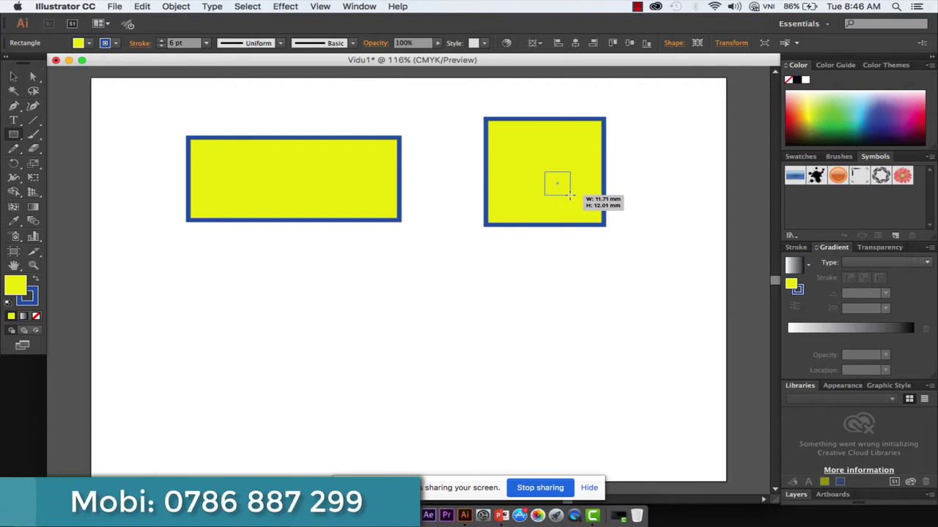
key("alt")
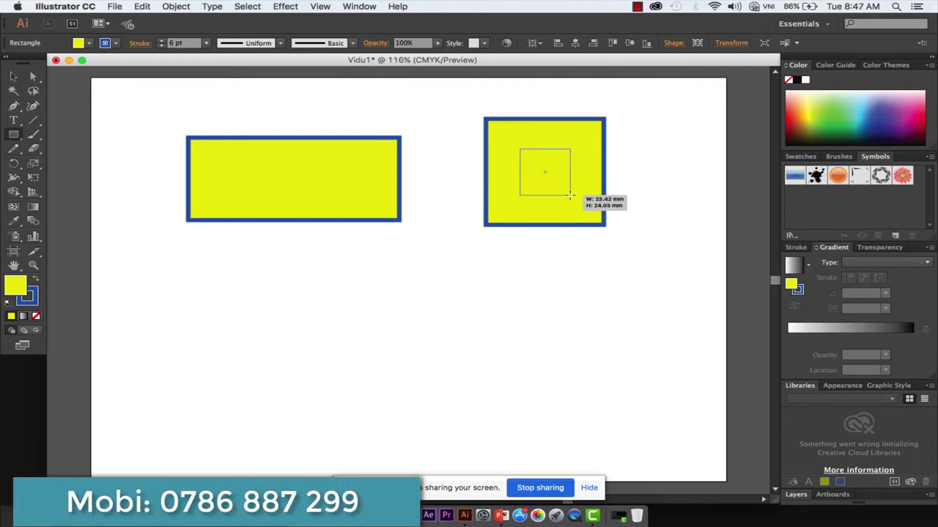
key("alt")
mouse_move(569, 196)
left_mouse_down()
mouse_move(626, 234)
mouse_move(652, 202)
mouse_move(632, 207)
left_mouse_up()
mouse_move(13, 134)
left_mouse_down()
mouse_move(62, 176)
mouse_move(65, 163)
left_mouse_up()
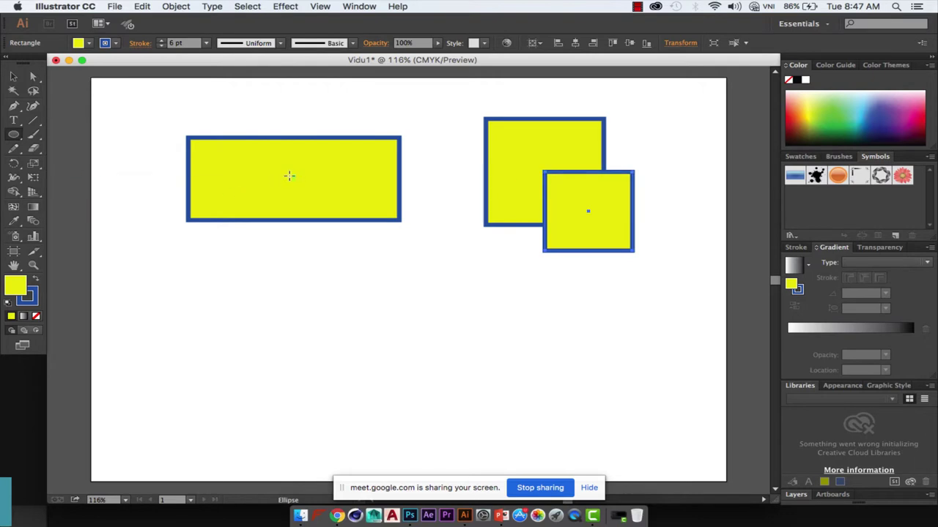
Draw a circle over the wide rectangle and type 'Vẽ hình đều Alt:đều Vẽ từ t' after 'Phím Shift:'
mouse_move(291, 175)
left_mouse_down()
mouse_move(359, 246)
mouse_move(336, 219)
mouse_move(349, 234)
left_mouse_up()
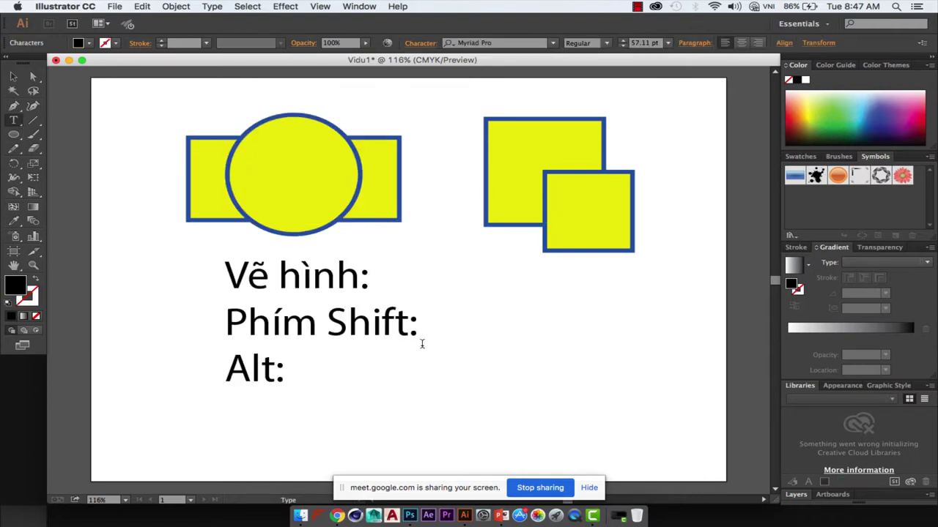
left_click(423, 326)
type("Vẽ hình điề")
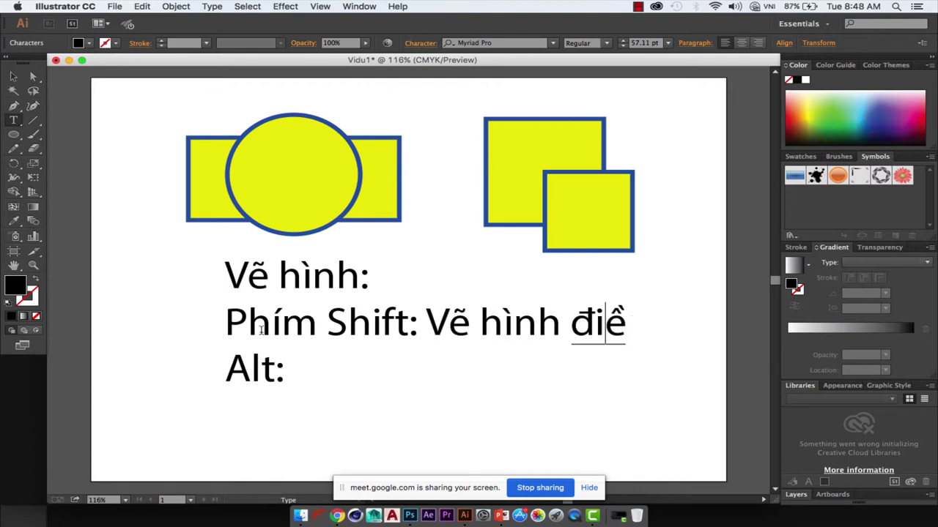
type("u Alt:")
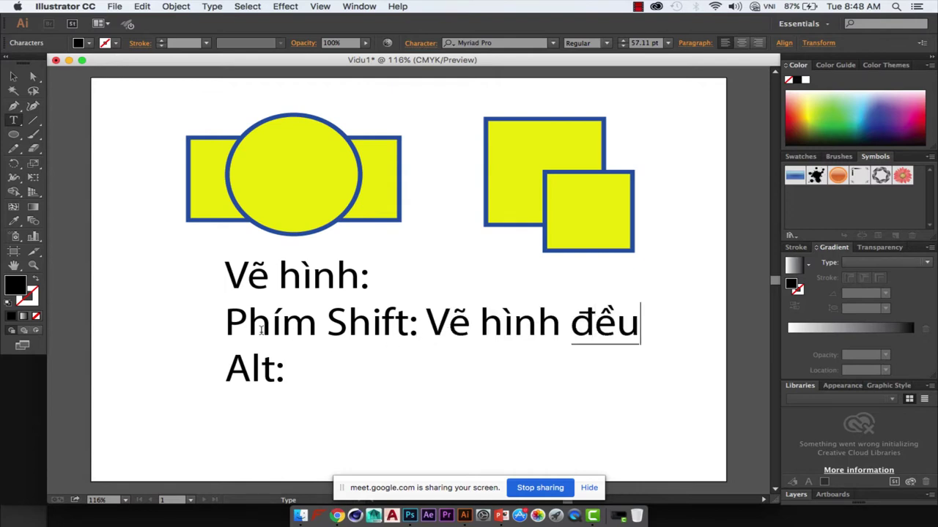
type("đều Vẽ")
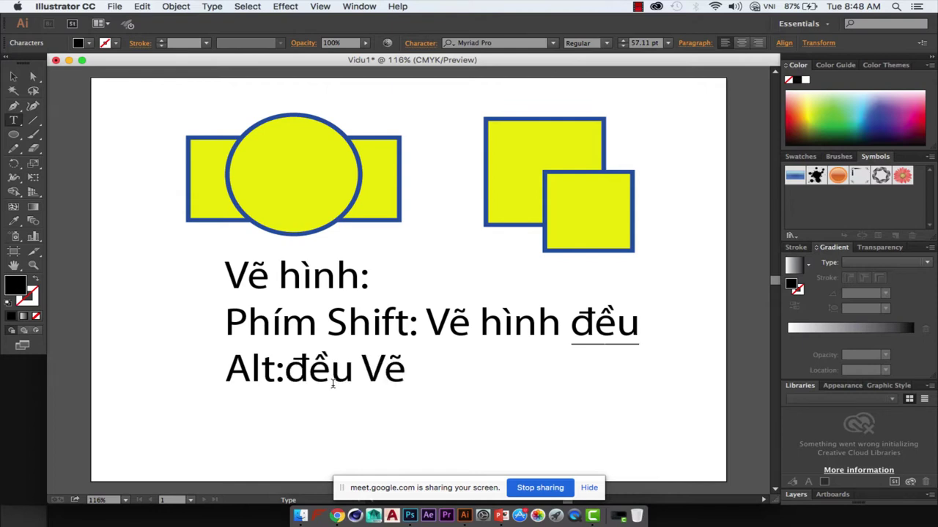
type(" từ")
type(" tâm")
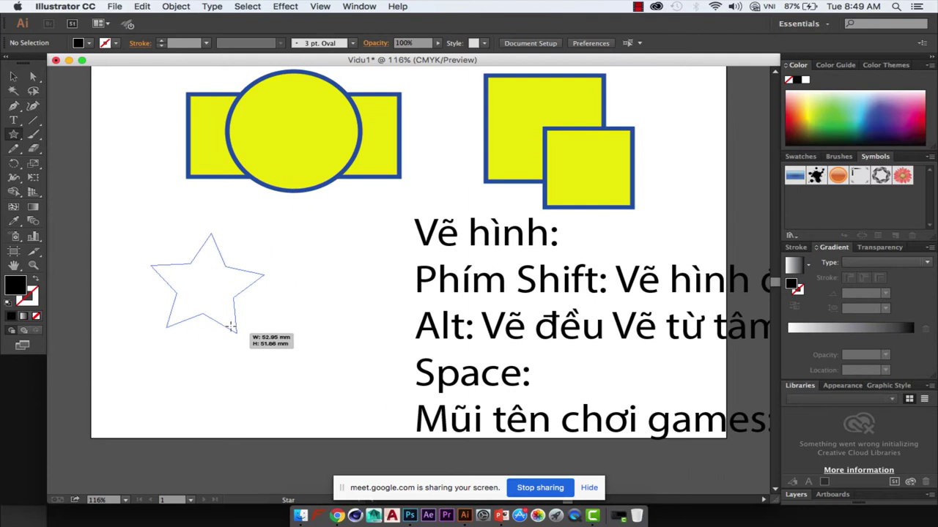
Draw two black stars, changing the second star's point count with the arrow keys
left_click_drag(230, 327, 262, 319)
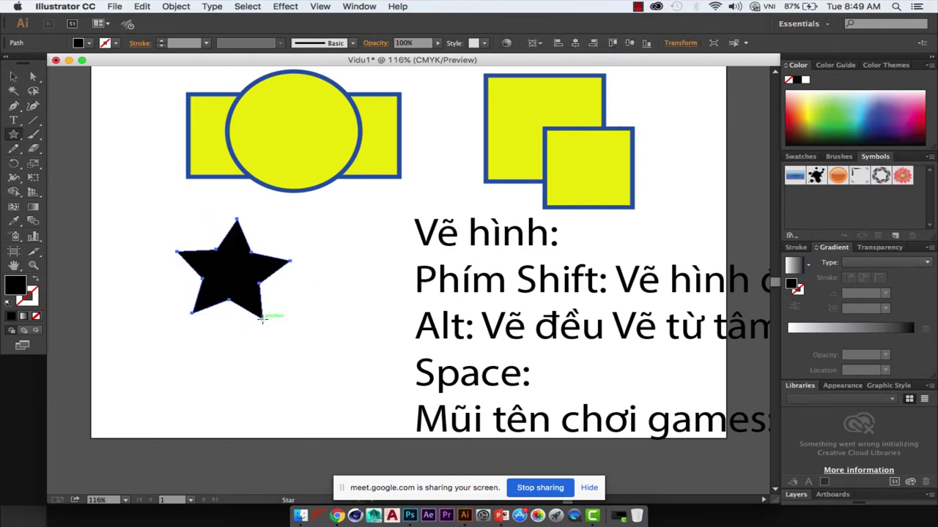
left_click_drag(341, 273, 361, 332)
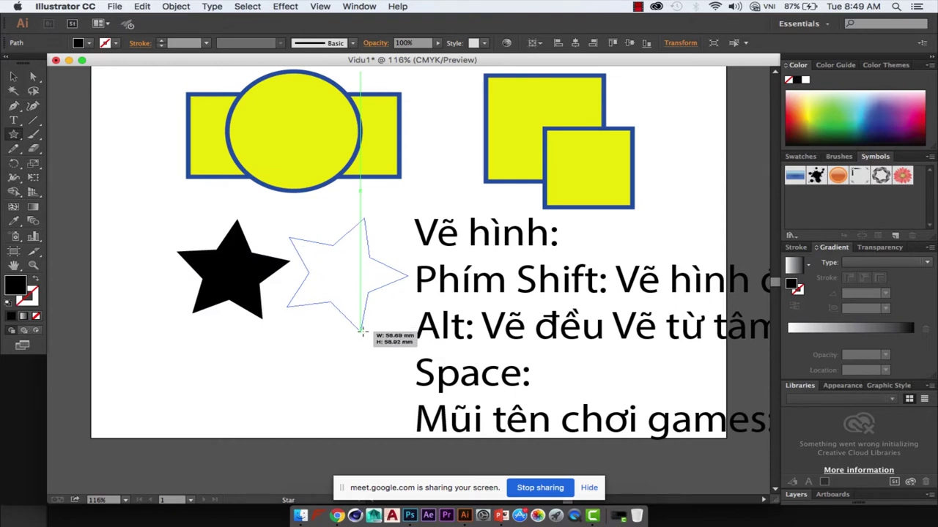
key("Up")
key("Up")
key("Up")
left_click_drag(362, 332, 362, 332)
key("Down")
key("Down")
key("Down")
key("Down")
key("Down")
key("Up")
key("Up")
key("Up")
key("Up")
key("Up")
left_click(33, 120)
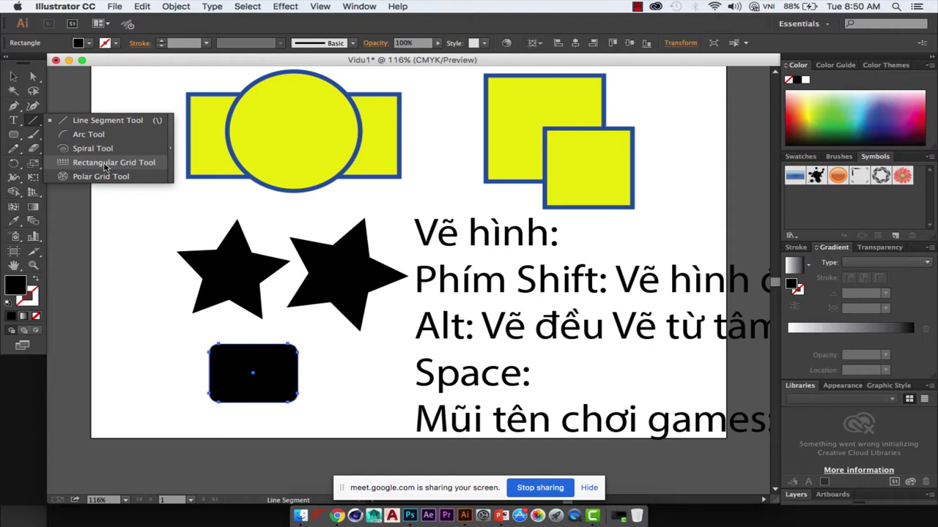
Draw a rectangular grid left of the stars and add 'Di chuyển hinh đang' after 'Space:'
left_click(104, 165)
left_click_drag(120, 201, 227, 285)
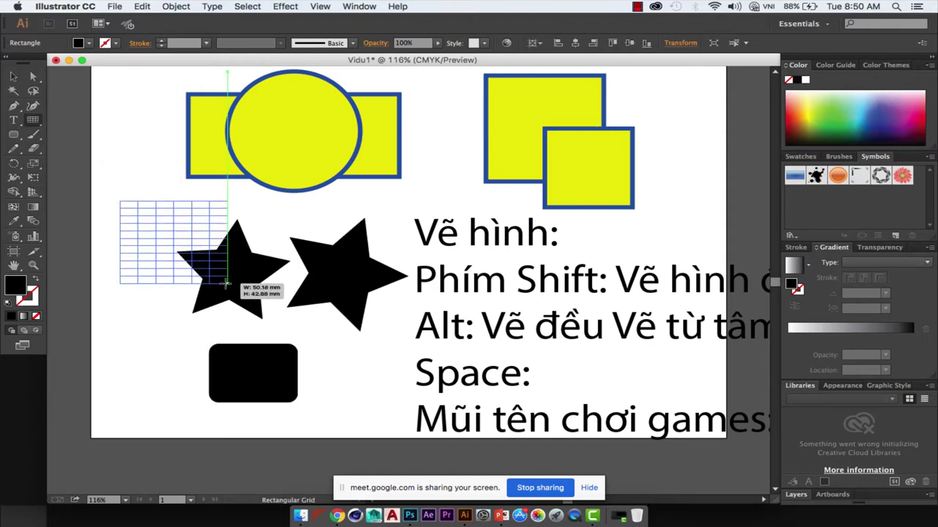
key("Up")
key("Down")
key("Down")
key("Down")
key("Left")
key("Left")
key("Left")
key("Left")
key("Left")
key("Right")
key("Right")
key("Right")
key("Right")
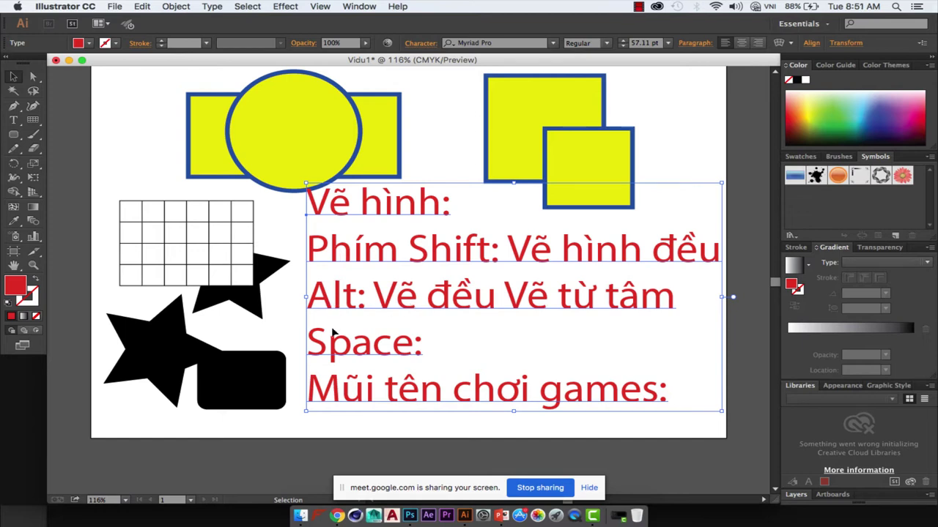
double_click(394, 344)
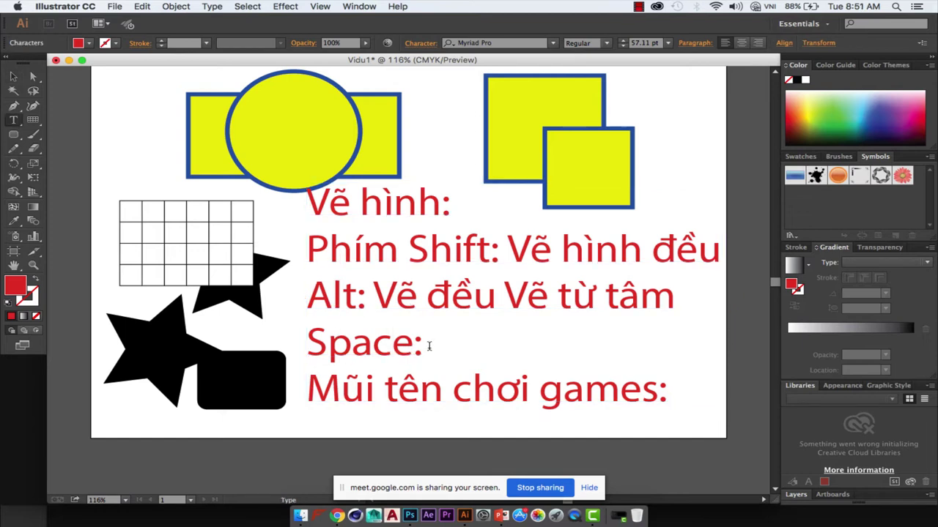
type("Di chuyển hinh đang")
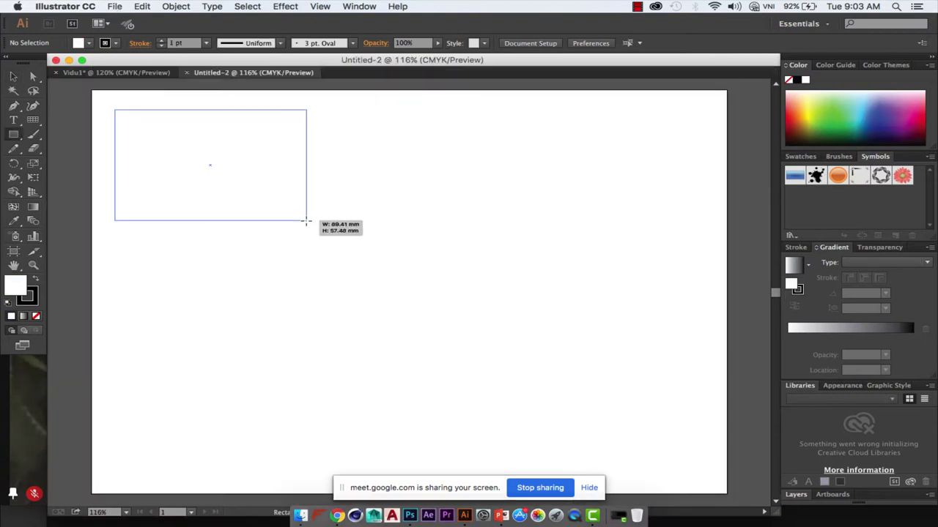
Draw a rectangle at the page's top-left with CMYK Red fill and no stroke
left_click_drag(307, 225, 306, 227)
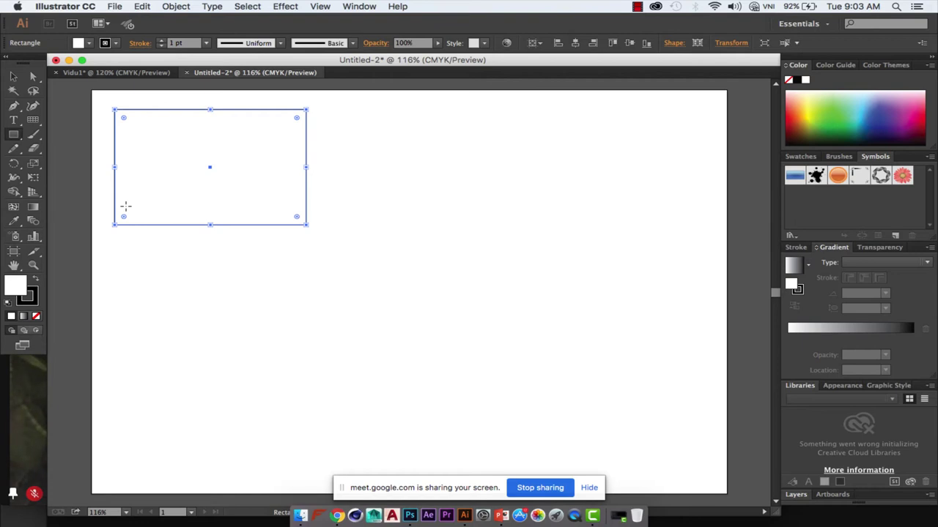
left_click(116, 42)
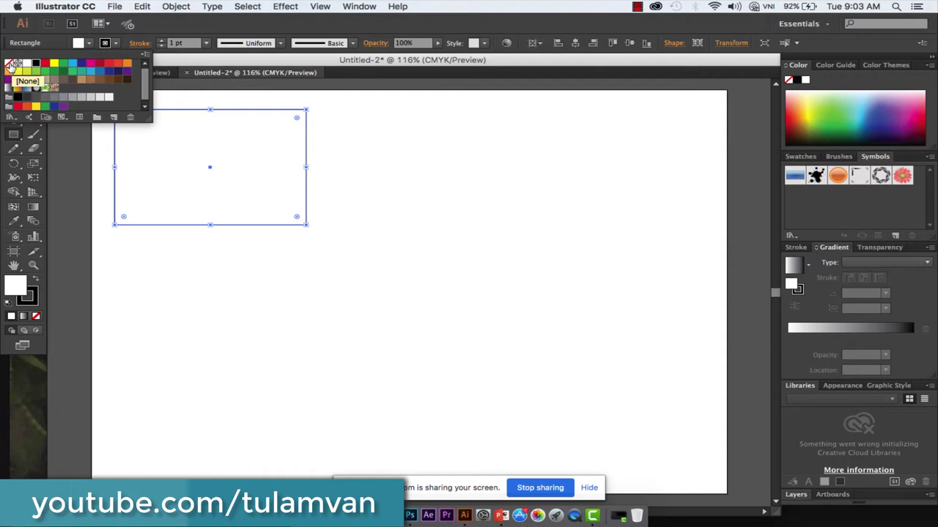
key("Escape")
double_click(16, 285)
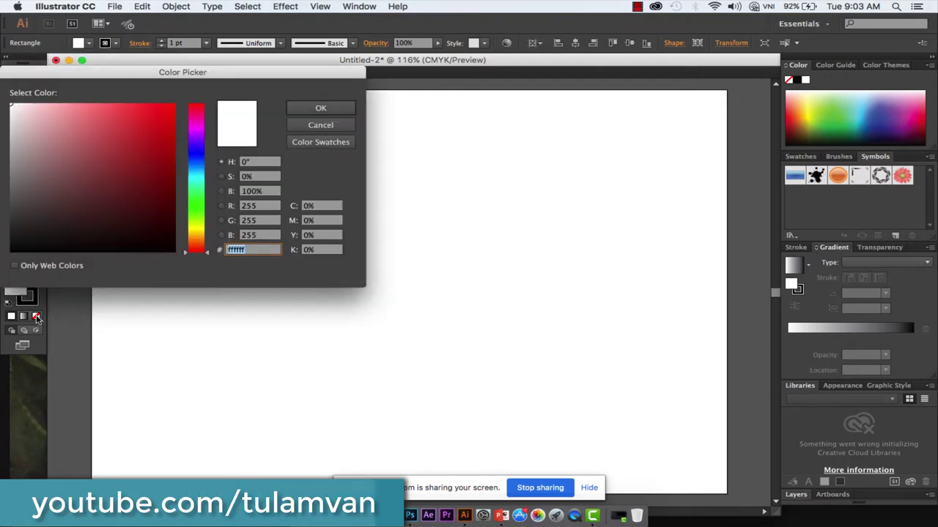
left_click(295, 127)
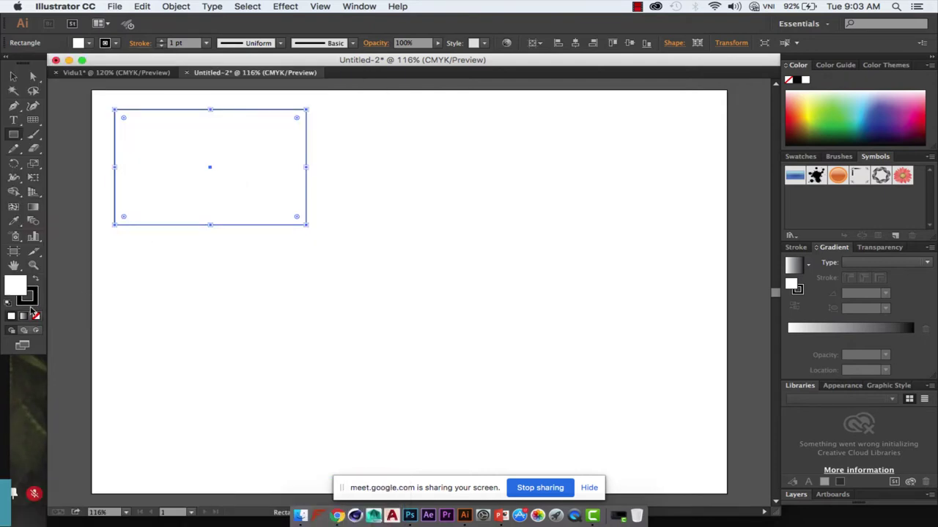
left_click(36, 316)
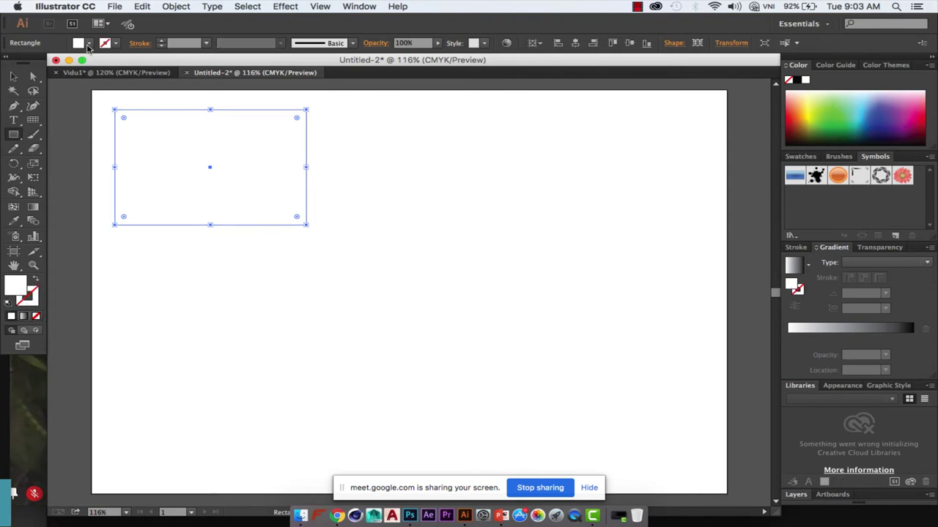
left_click(88, 44)
left_click(44, 64)
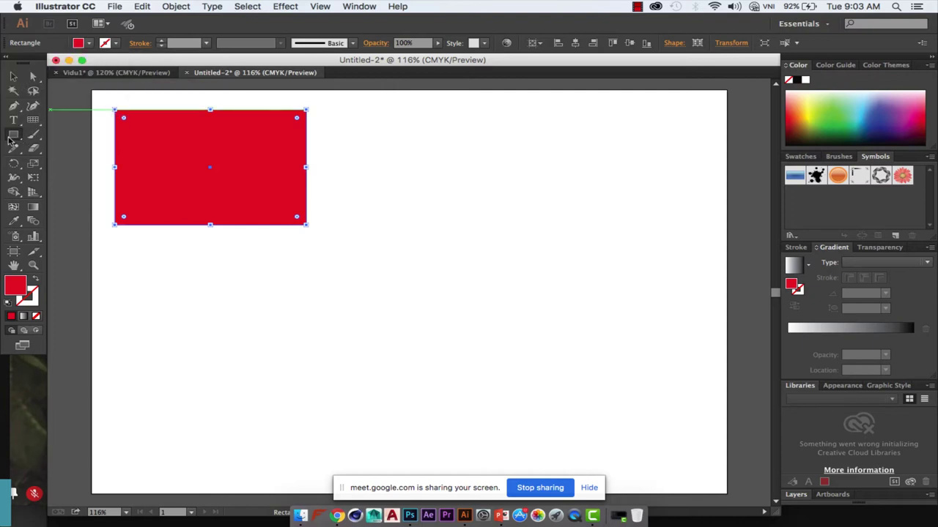
left_click_drag(13, 141, 75, 192)
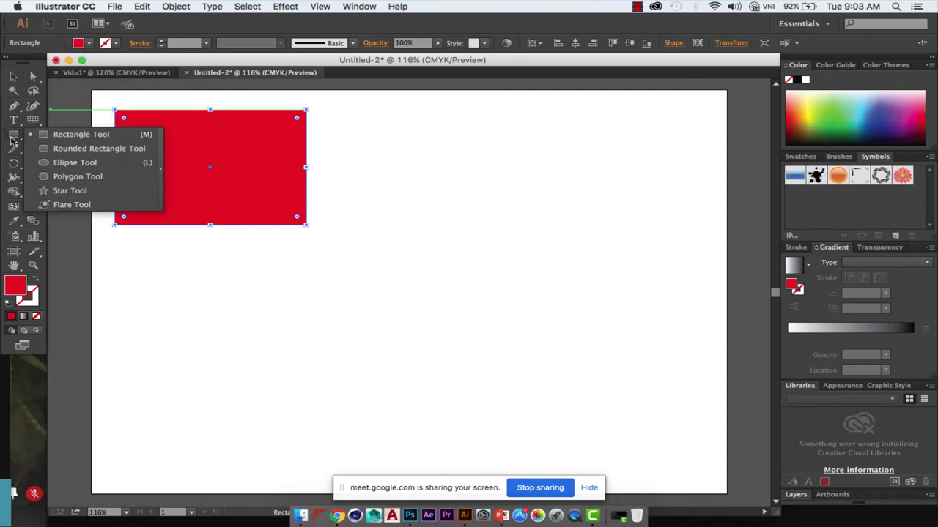
Draw a yellow five-pointed star out from the red rectangle's centre, then deselect it
left_click(75, 190)
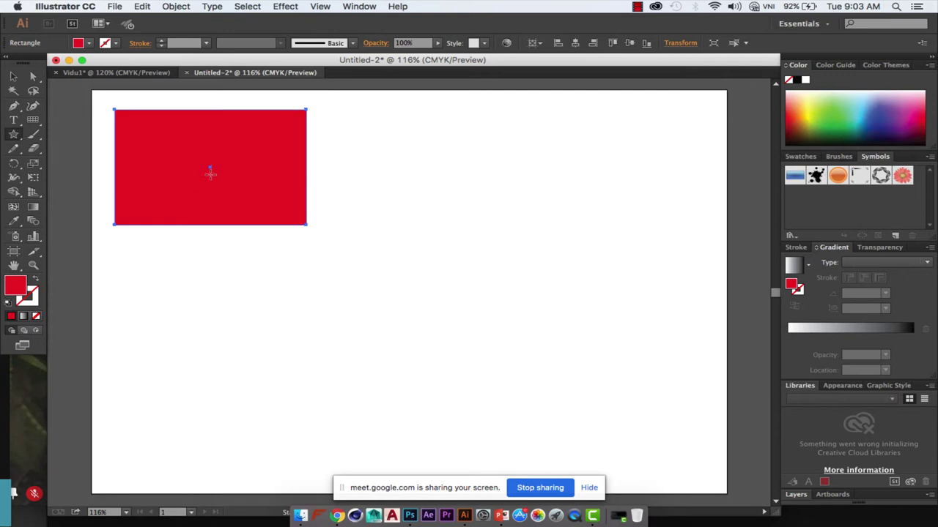
left_click_drag(211, 168, 229, 193)
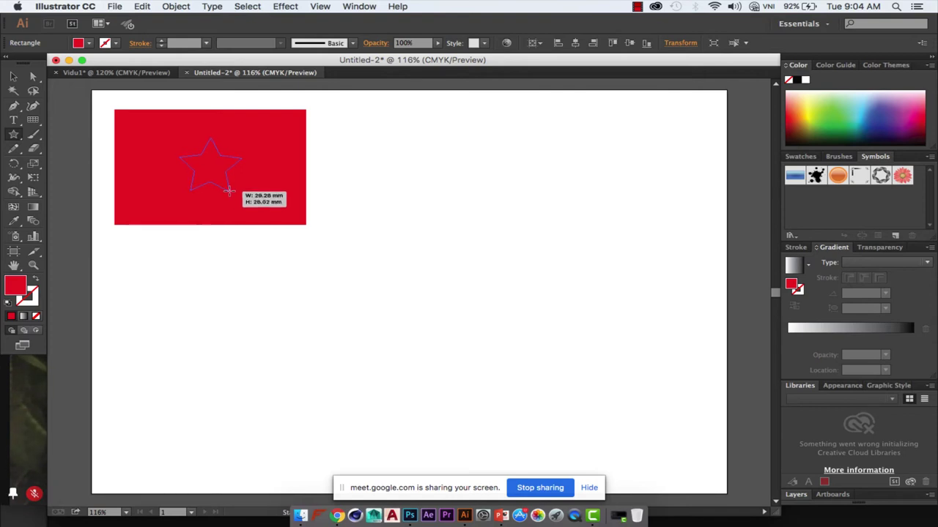
left_click_drag(229, 193, 229, 195)
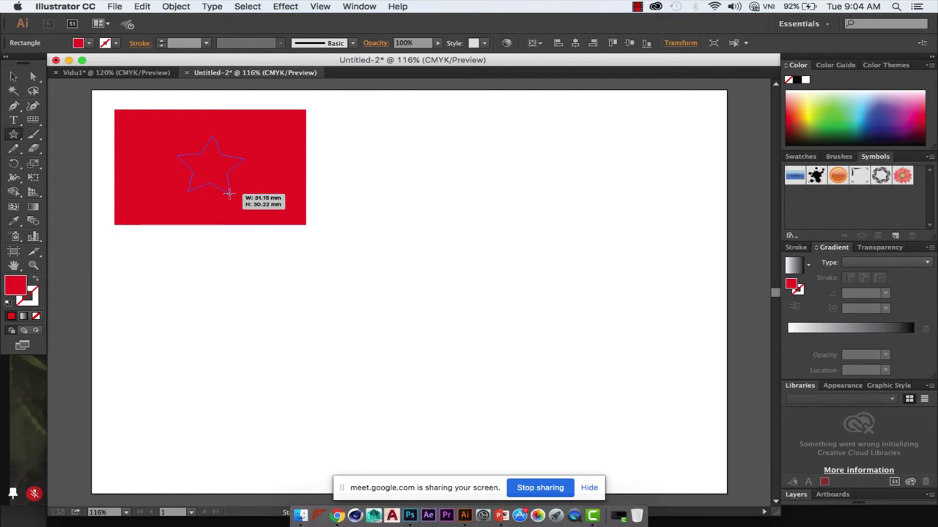
left_click_drag(229, 193, 227, 186)
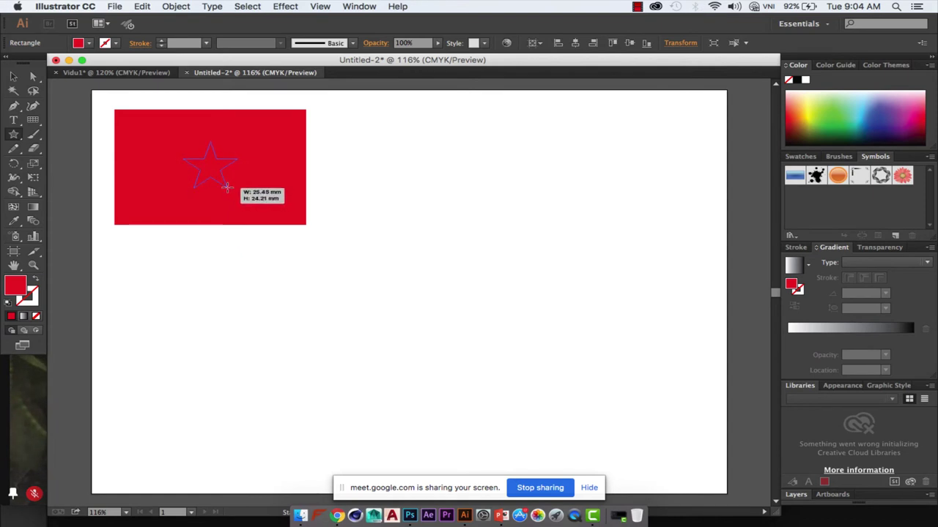
left_click_drag(227, 186, 225, 184)
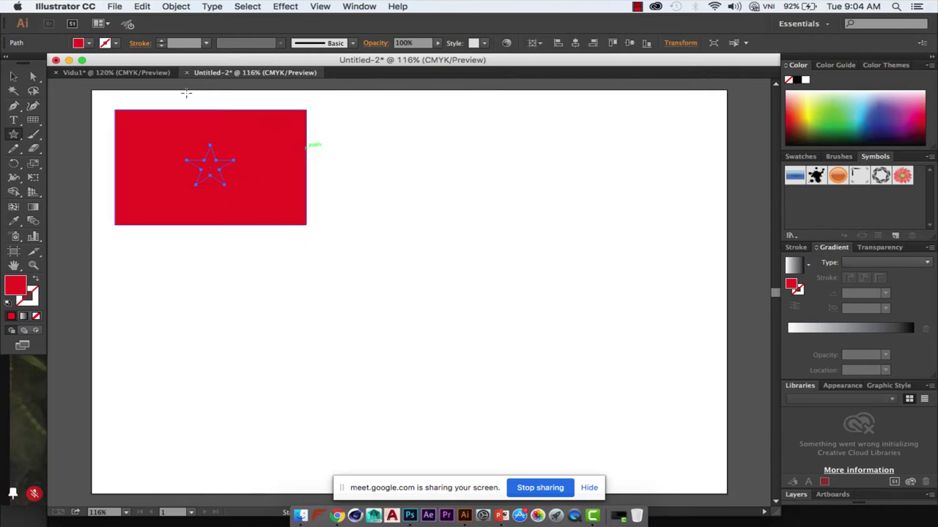
left_click(90, 44)
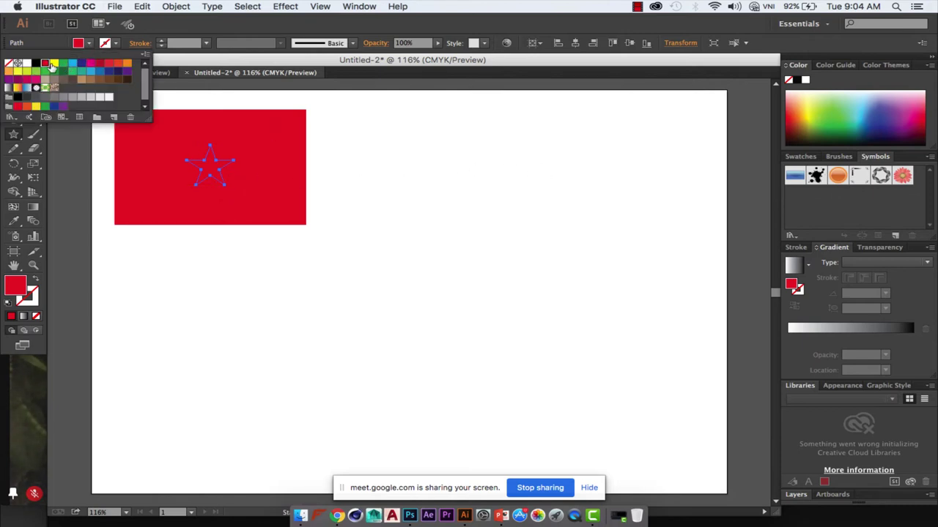
left_click(52, 64)
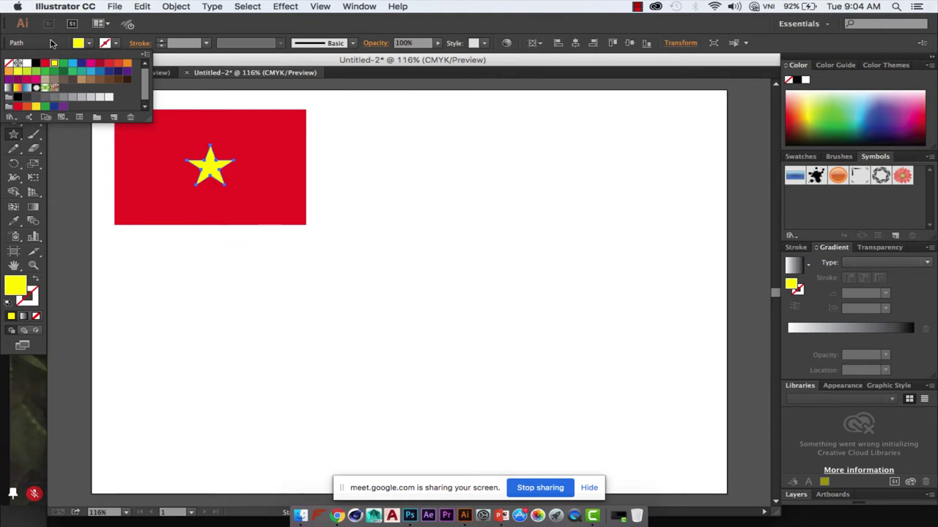
left_click(15, 78)
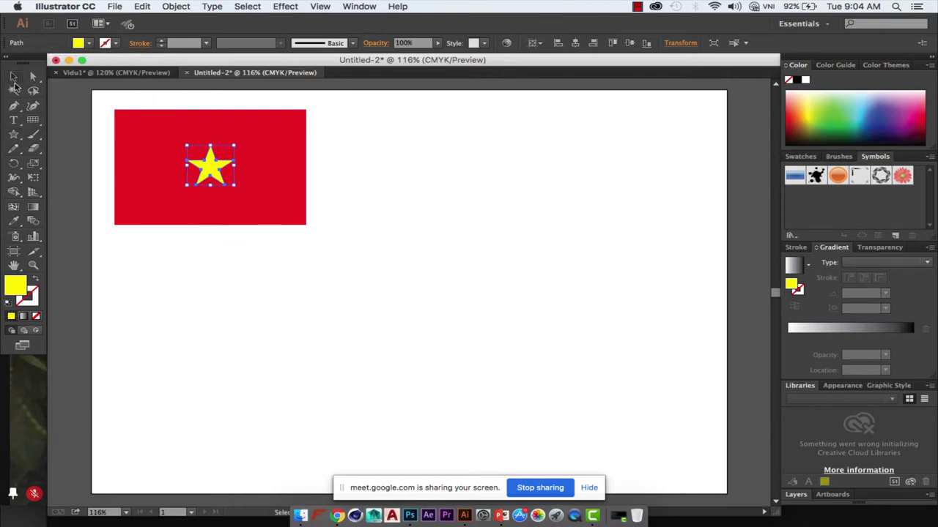
left_click(282, 263)
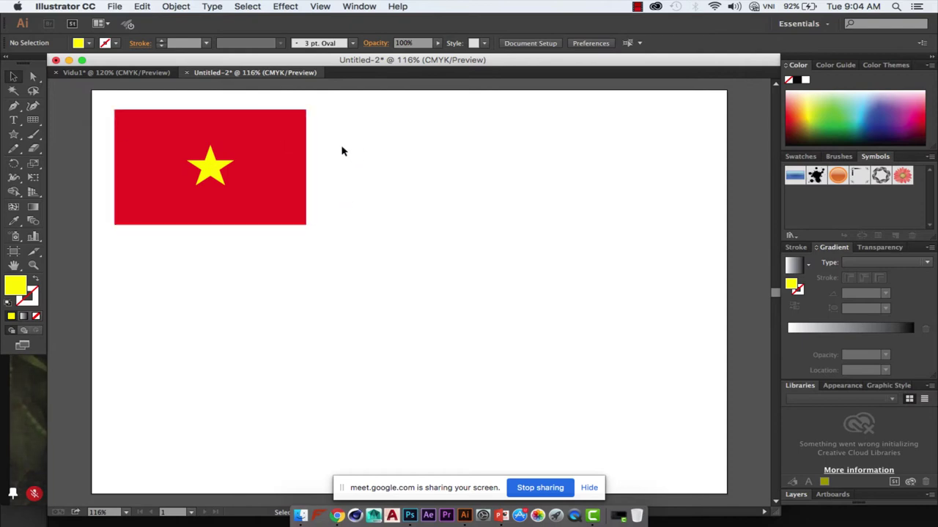
Select the red rectangle and yellow star and group them with Object > Group
left_click(13, 78)
left_click_drag(103, 133, 251, 183)
left_click_drag(96, 137, 250, 181)
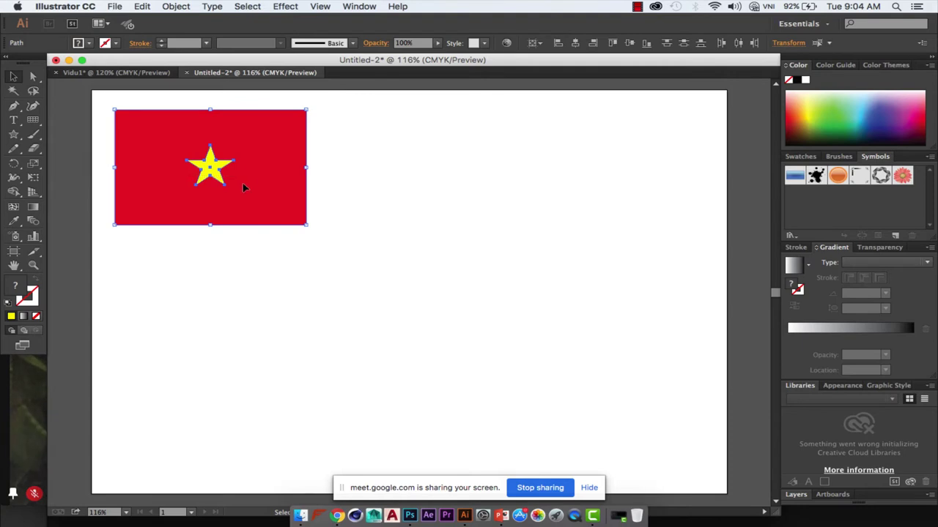
left_click(176, 6)
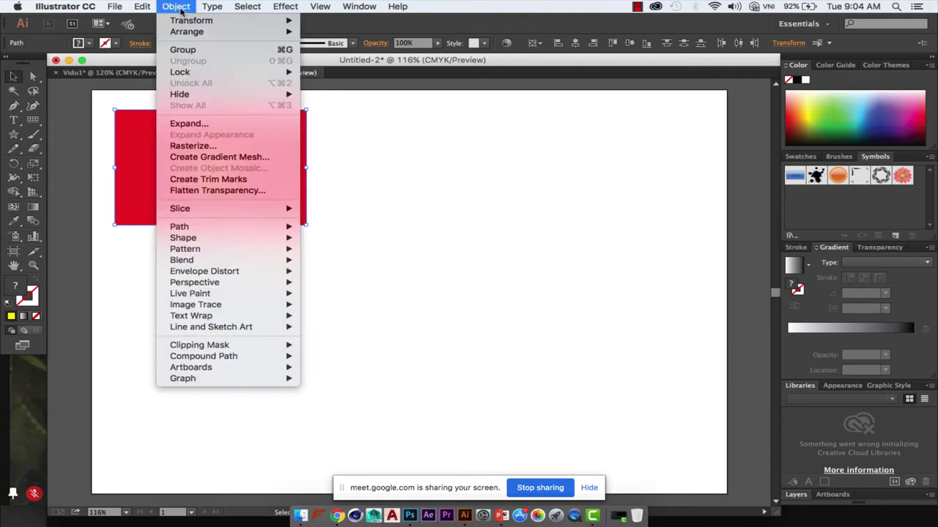
left_click(209, 50)
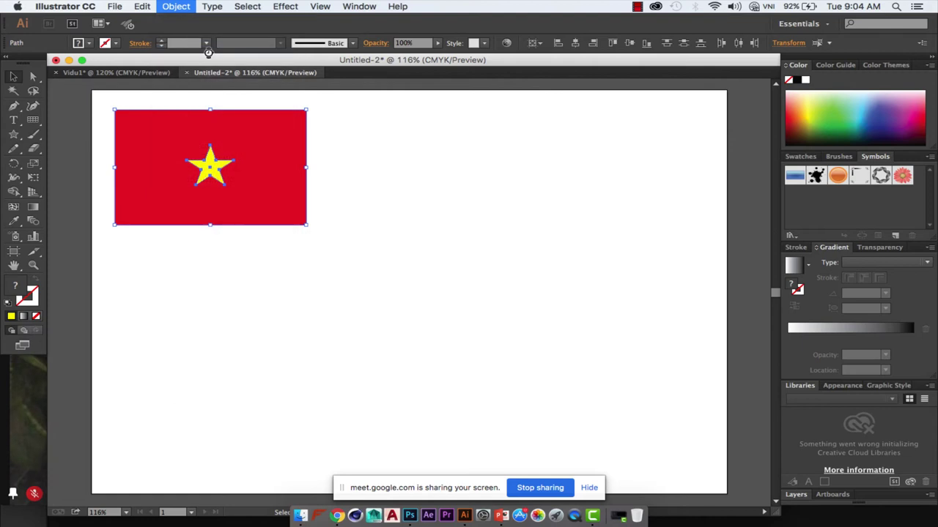
Nudge the grouped flag about 2.43 mm to the left
left_click(372, 157)
left_click_drag(264, 198, 259, 198)
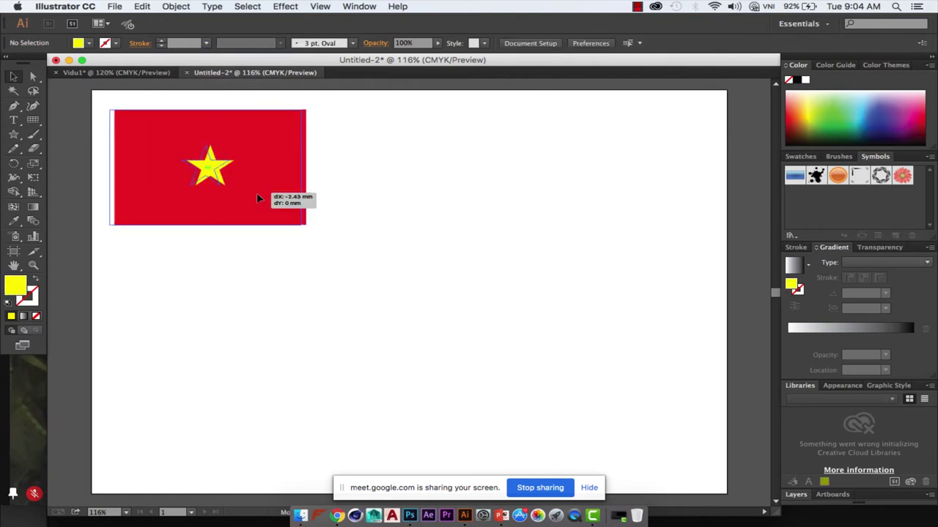
left_click(347, 190)
left_click_drag(13, 134, 63, 167)
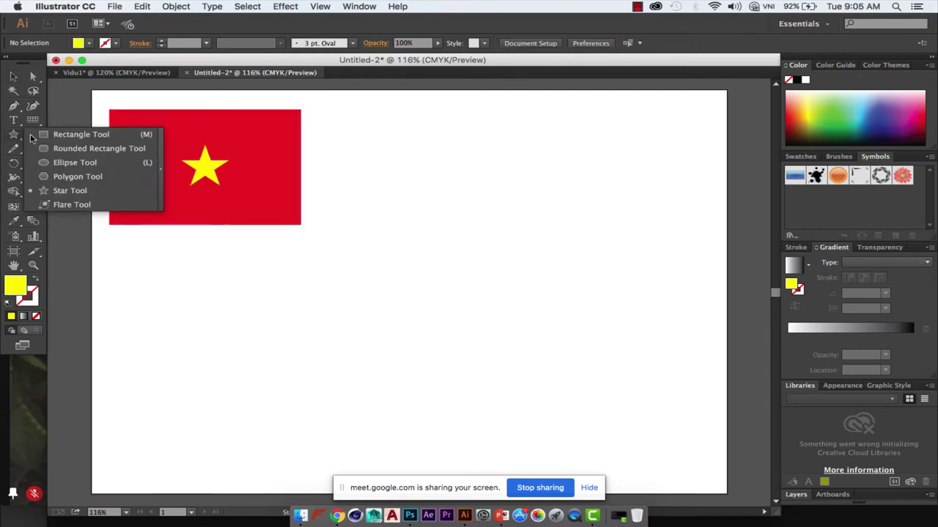
Draw a red-filled circle to the right of the flag
left_click(70, 167)
mouse_move(373, 113)
left_mouse_down()
mouse_move(466, 198)
mouse_move(514, 210)
mouse_move(459, 191)
left_mouse_up()
left_click(88, 44)
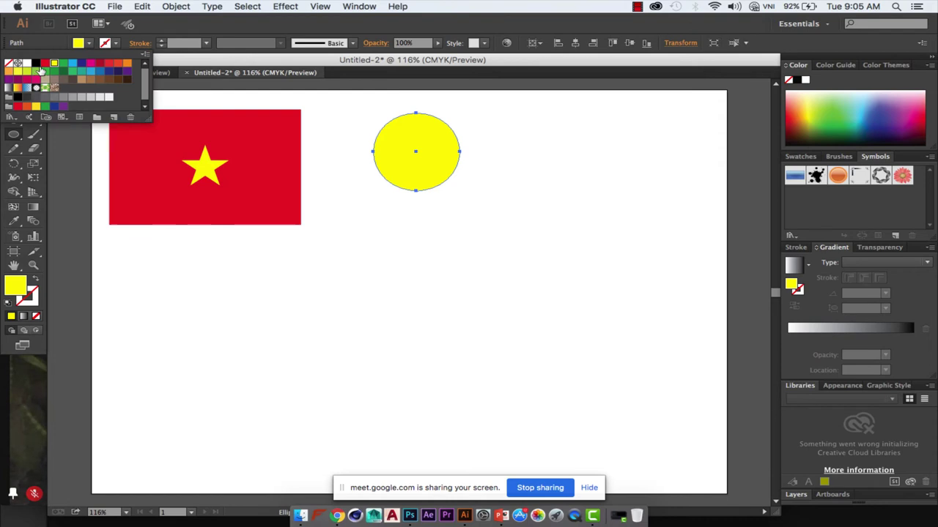
left_click(44, 62)
left_click_drag(22, 139, 70, 178)
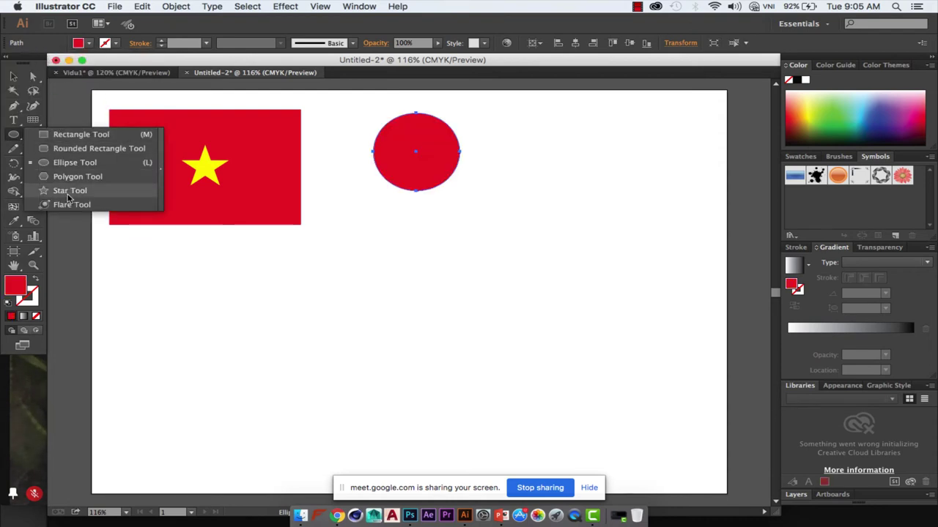
Draw a yellow five-pointed star from the circle's centre to fill it
left_click(69, 192)
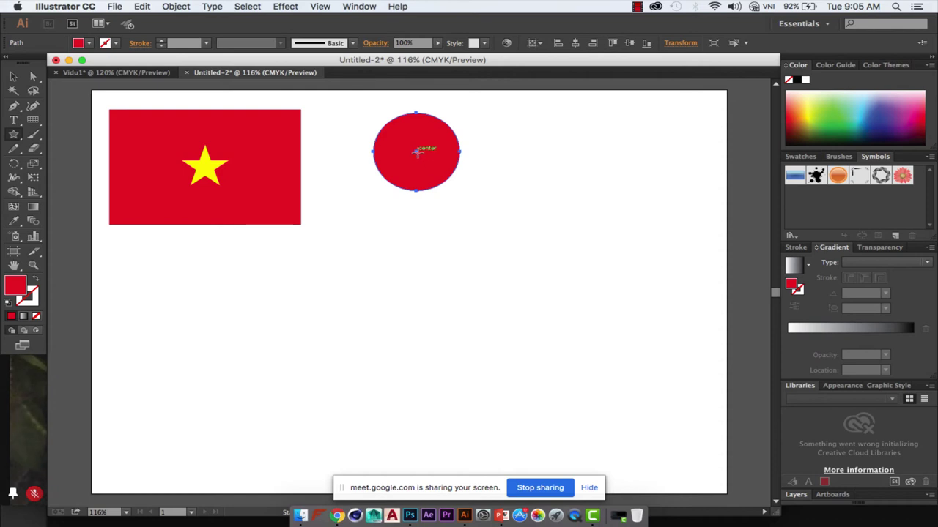
left_click_drag(415, 151, 441, 184)
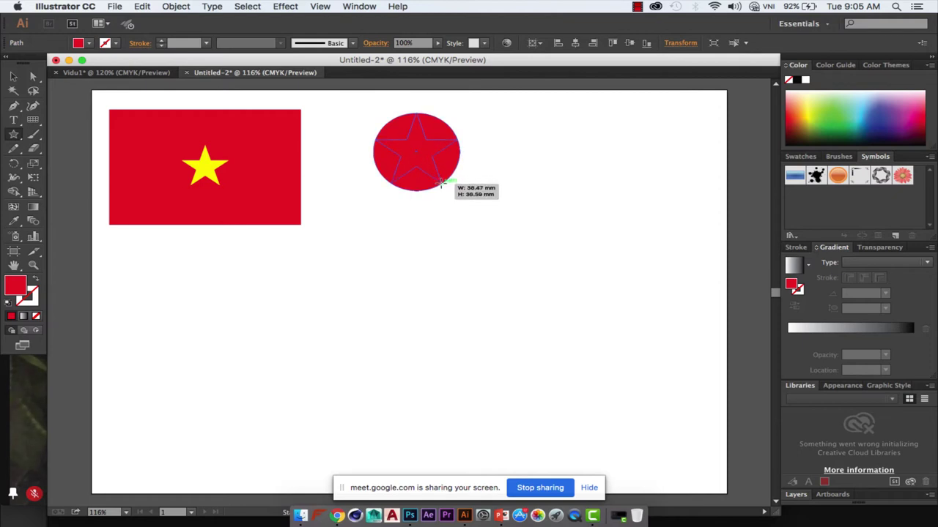
left_click_drag(441, 183, 441, 184)
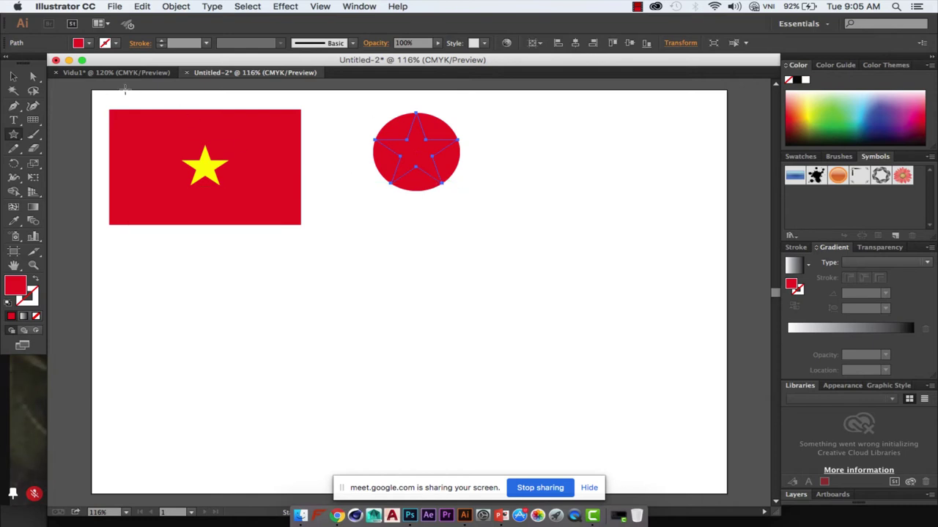
left_click(89, 44)
left_click(54, 84)
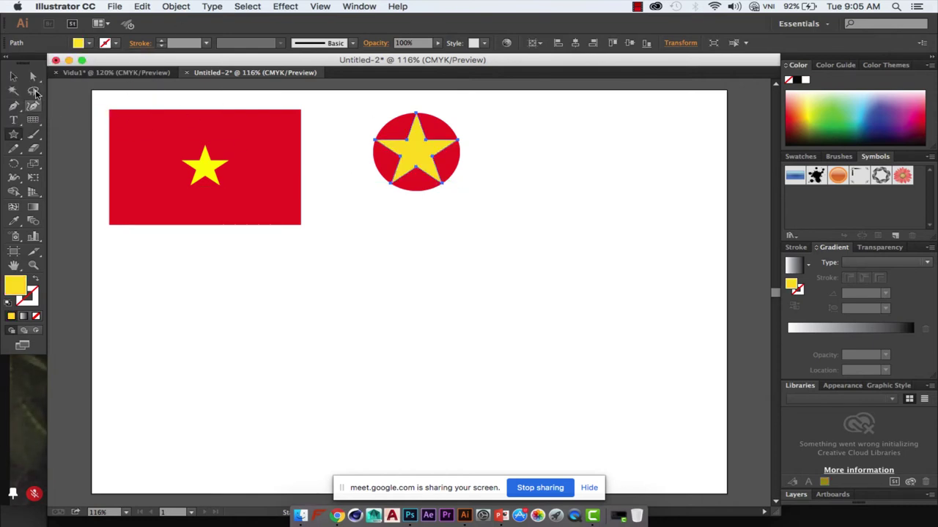
left_click(15, 76)
left_click(397, 242)
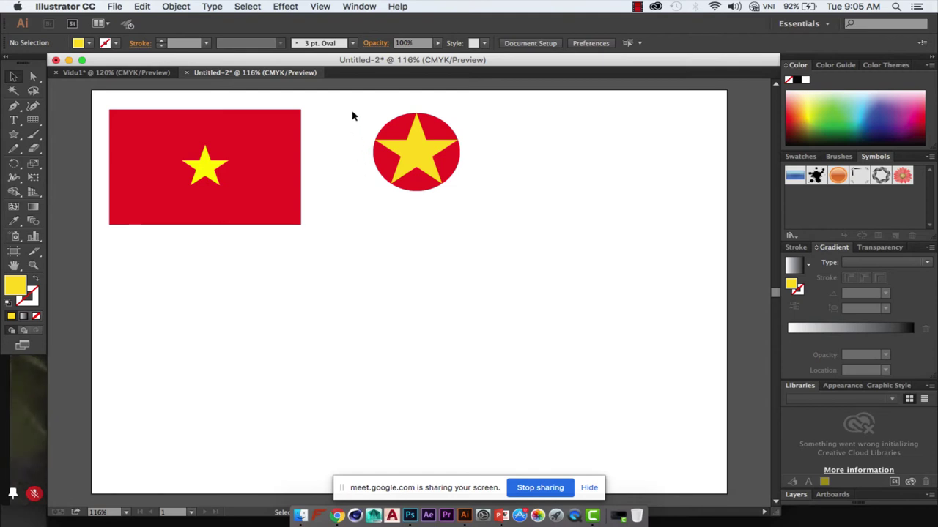
Select the circle and star together and nudge them down-left
left_click_drag(352, 116, 460, 193)
left_click_drag(426, 166, 418, 180)
left_click_drag(13, 134, 42, 137)
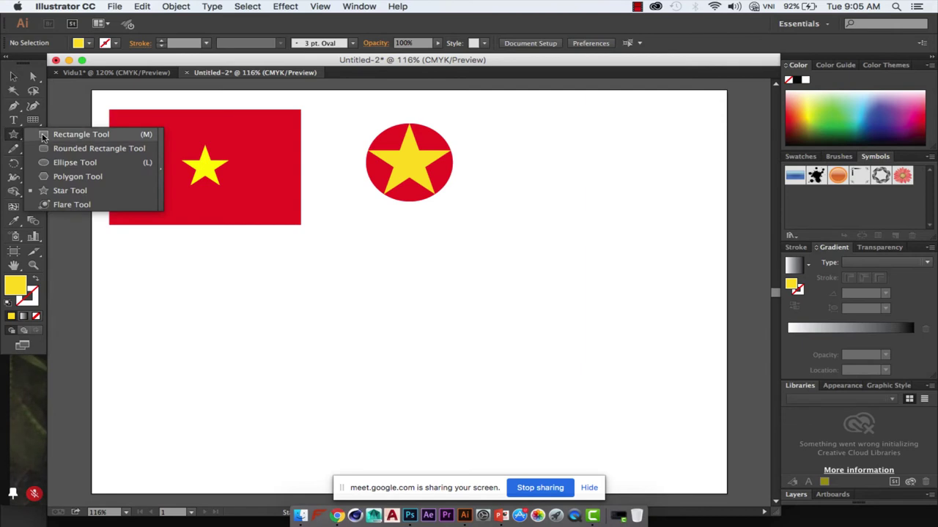
Draw a yellow rectangle to the right of the red emblem
left_click_drag(536, 145, 673, 214)
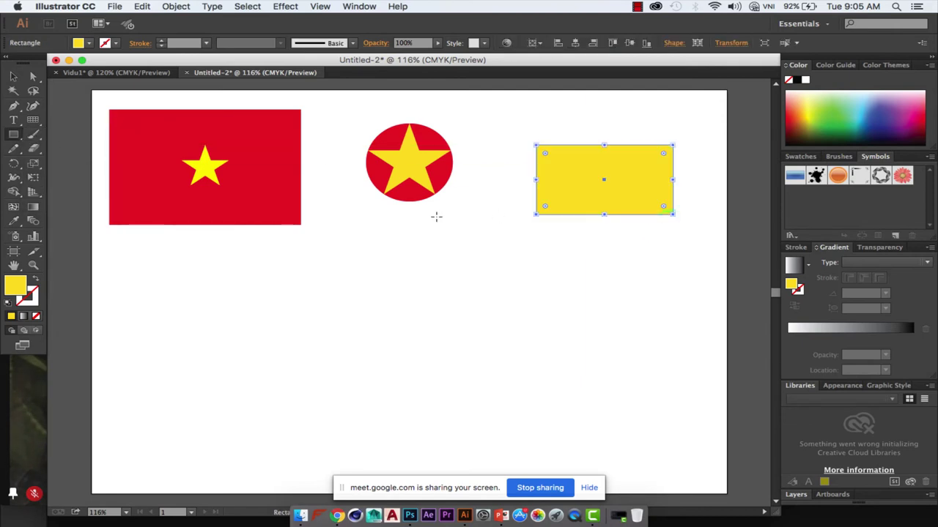
mouse_move(14, 134)
left_mouse_down()
mouse_move(80, 170)
mouse_move(82, 192)
left_mouse_up()
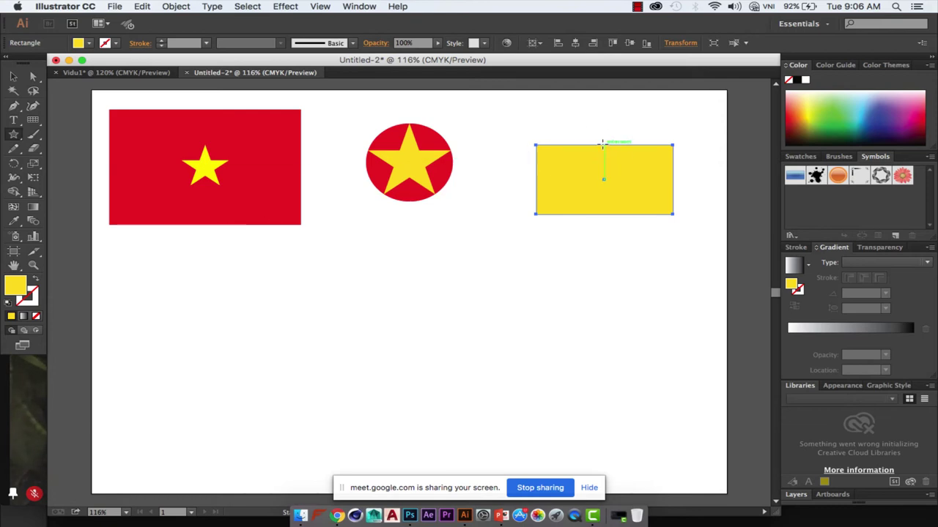
left_click(14, 77)
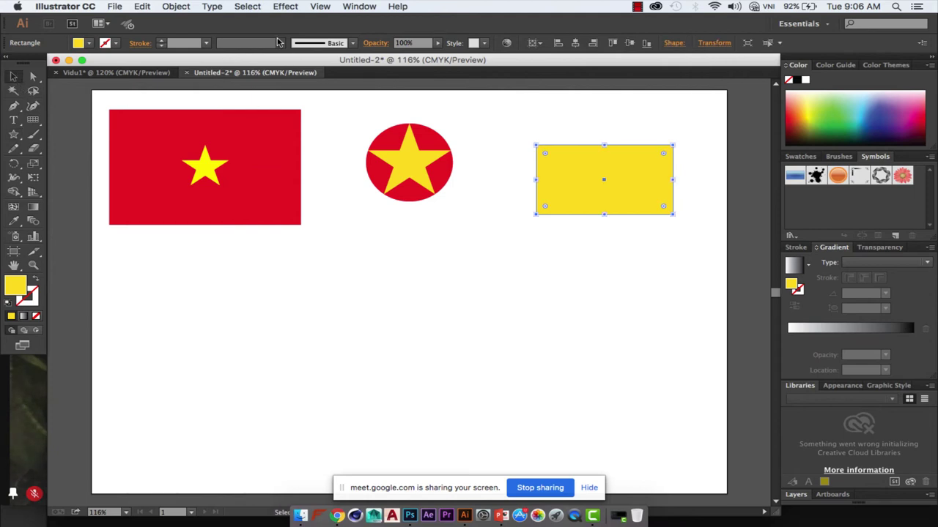
Turn on Smart Guides and move the yellow rectangle up-left beside the emblem
left_click(321, 7)
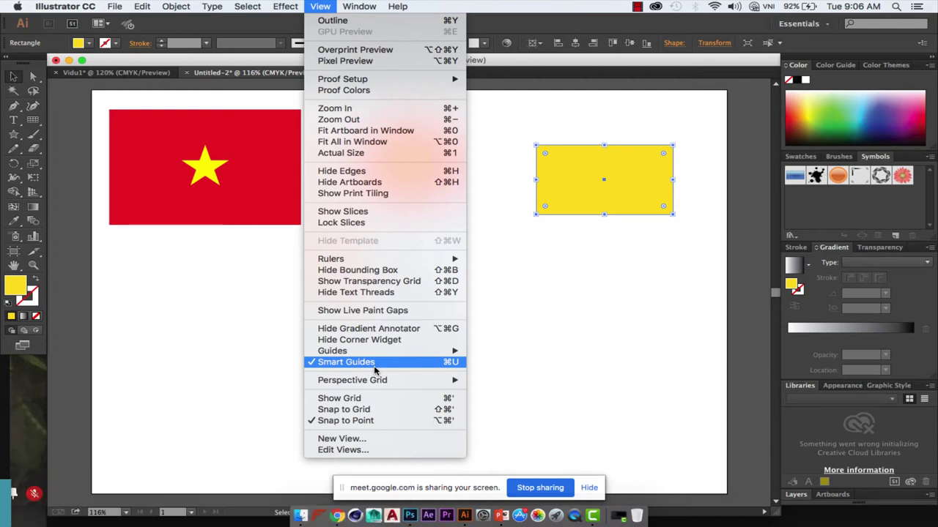
left_click(374, 370)
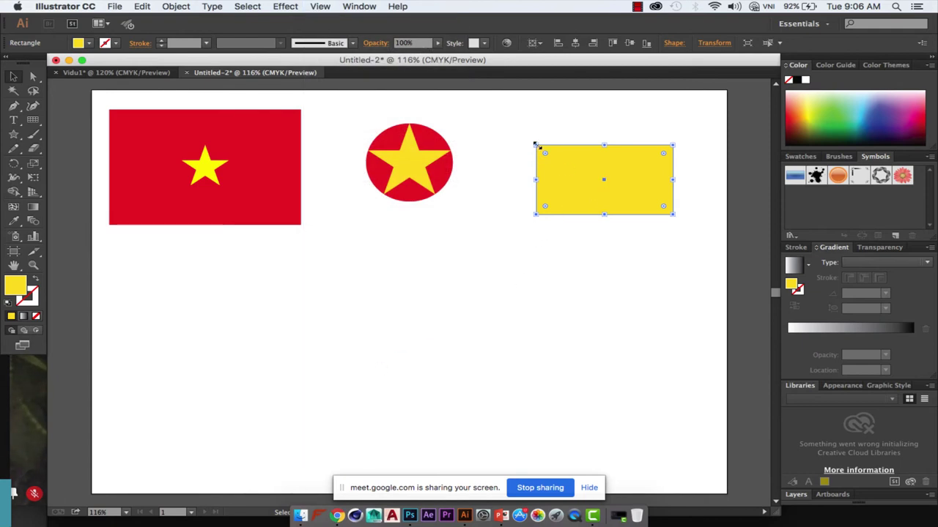
left_click_drag(536, 144, 512, 127)
left_click(322, 7)
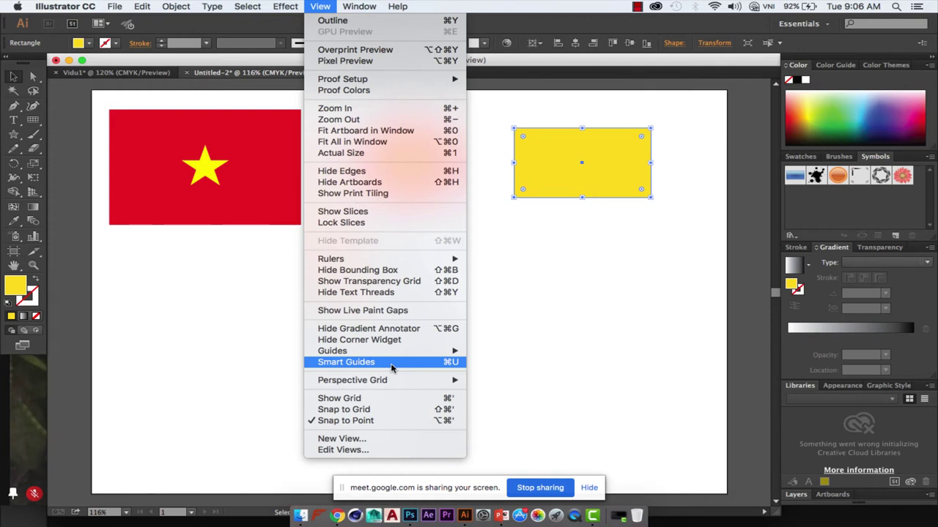
left_click(391, 362)
left_click_drag(619, 195, 607, 189)
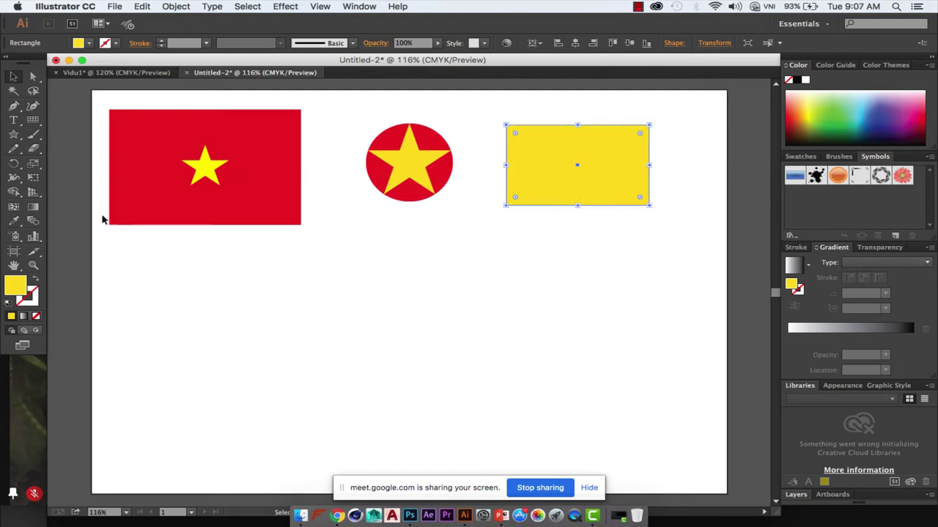
Draw a small brown square below the flag and select it
left_click(18, 136)
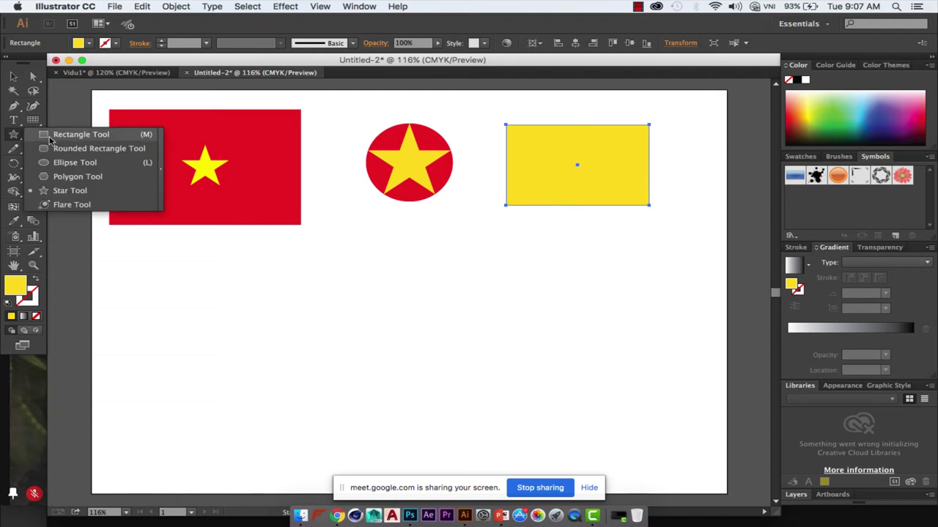
left_click(50, 135)
left_click_drag(116, 243, 152, 277)
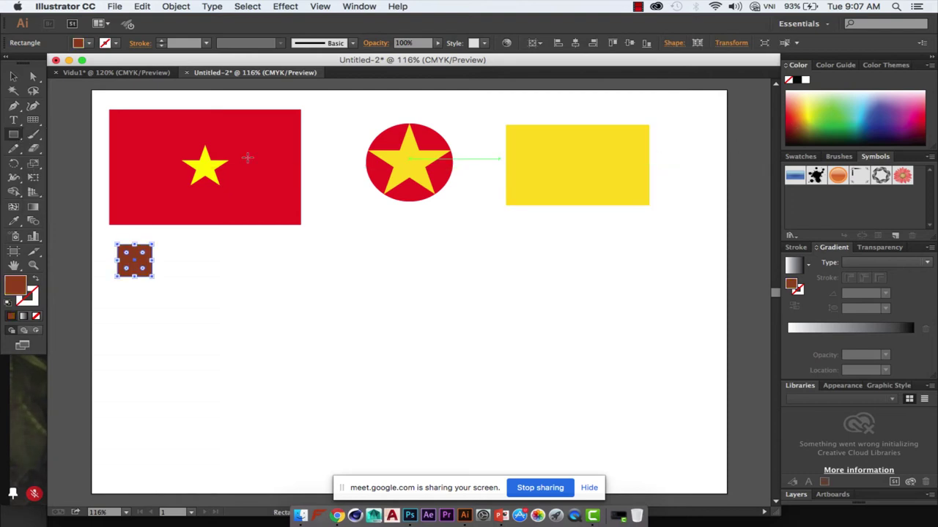
left_click(12, 77)
left_click(265, 291)
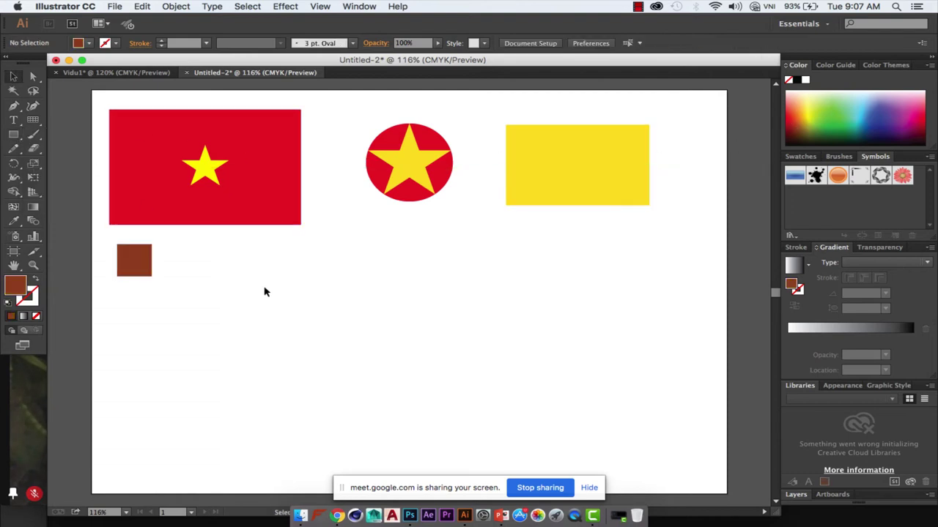
left_click(141, 262)
Alt-drag a copy of the square right and repeat with Ctrl+D for a row of five
left_click_drag(143, 263, 195, 263)
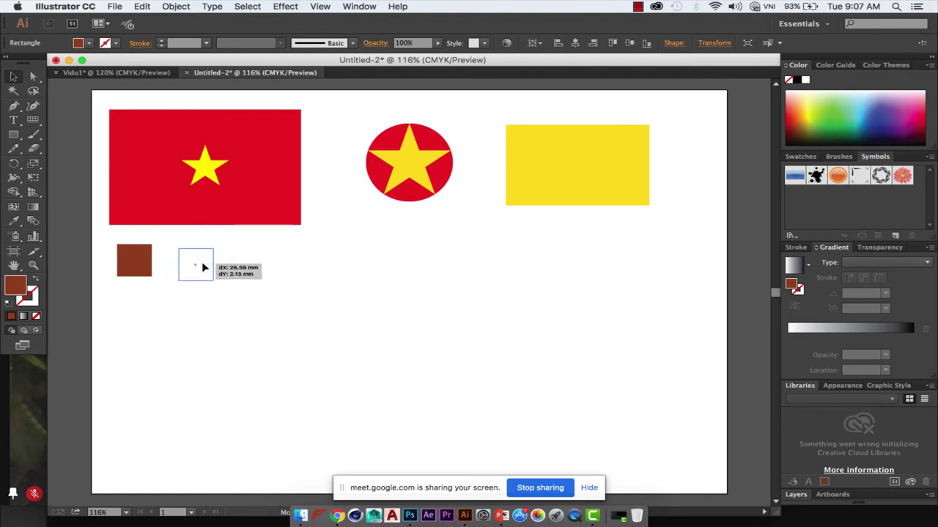
left_click_drag(193, 263, 196, 260)
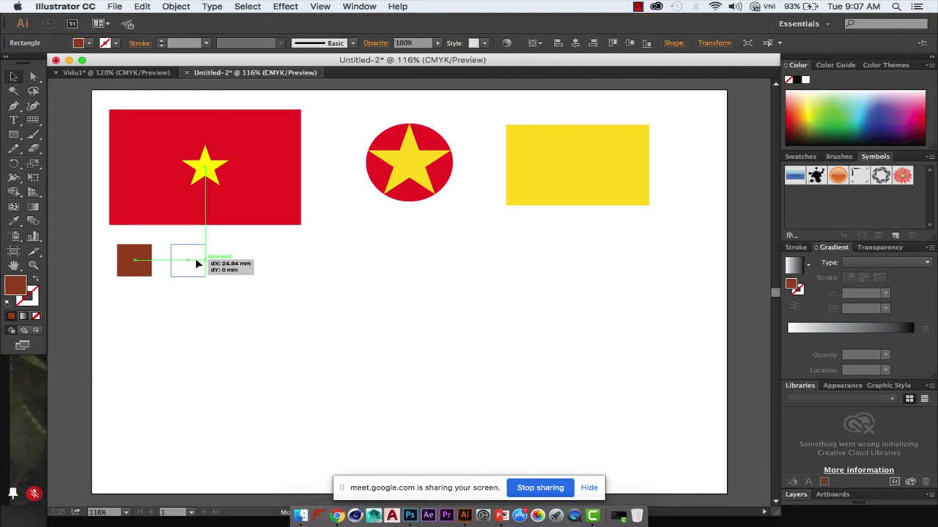
left_click_drag(196, 260, 201, 260)
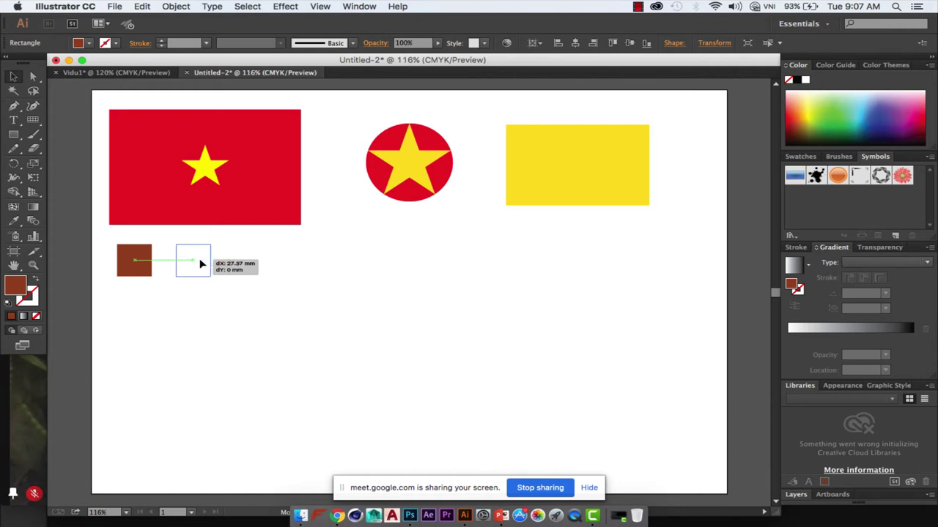
left_click_drag(201, 261, 201, 263)
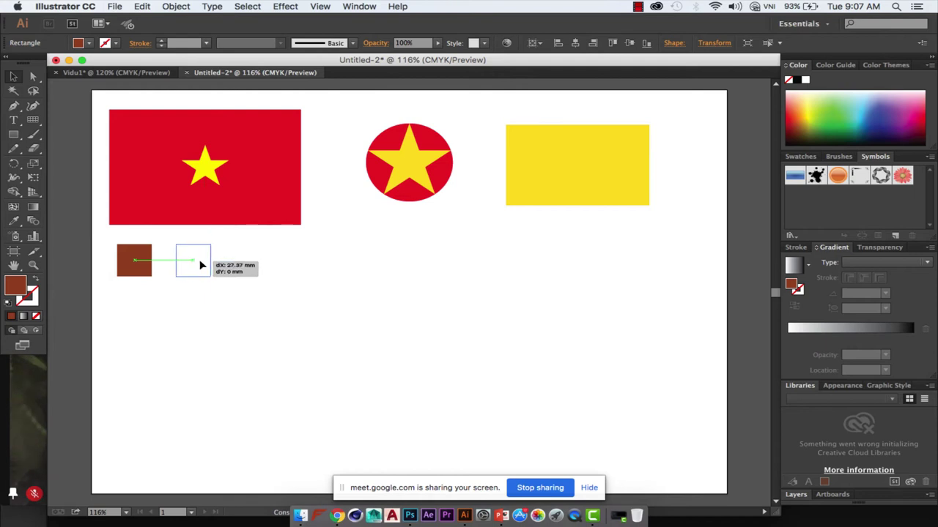
key("alt")
left_click_drag(200, 265, 200, 265)
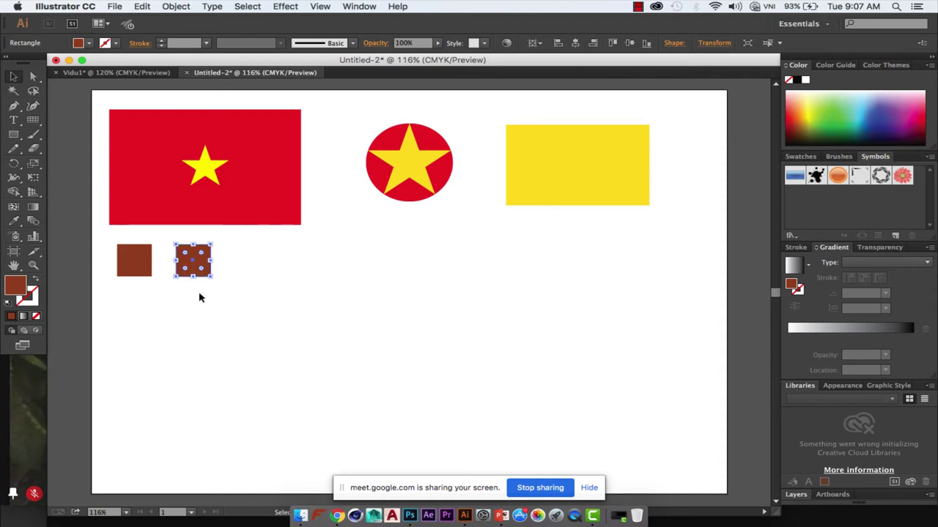
key("a")
key("ctrl+d")
key("ctrl+d")
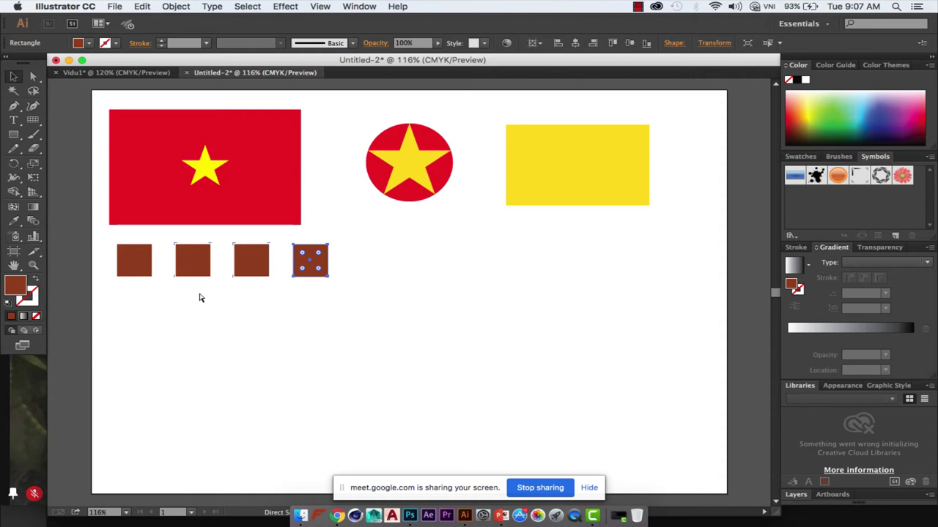
key("ctrl+d")
key("v")
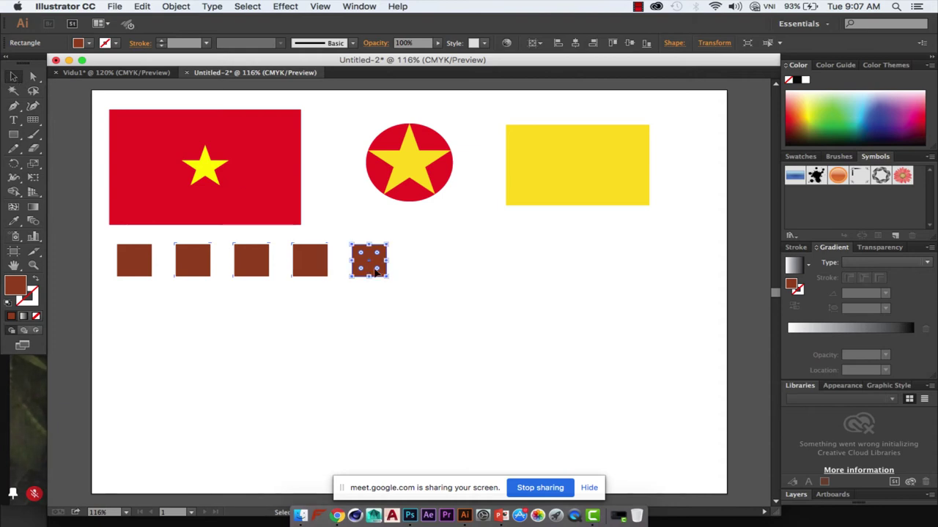
Duplicate the row of five squares straight down and repeat to add more rows
left_click_drag(411, 256, 120, 278)
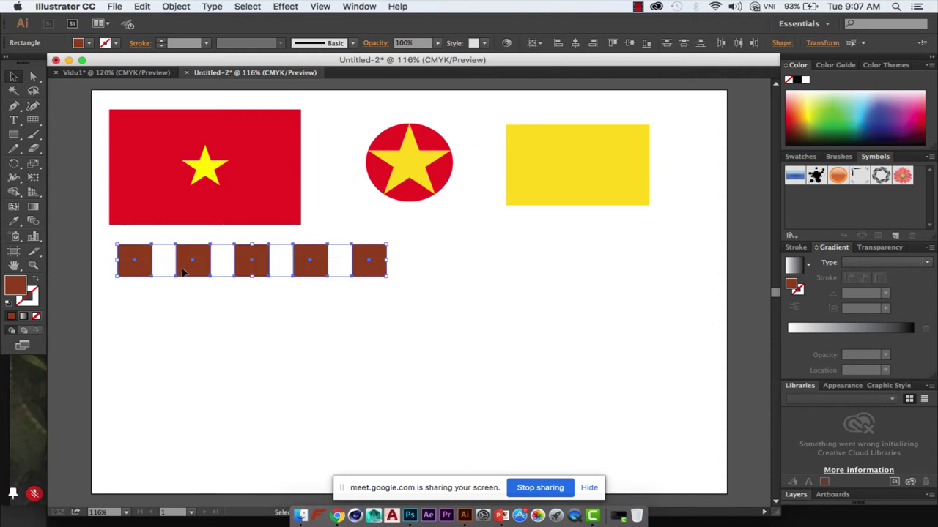
left_click_drag(184, 272, 183, 328)
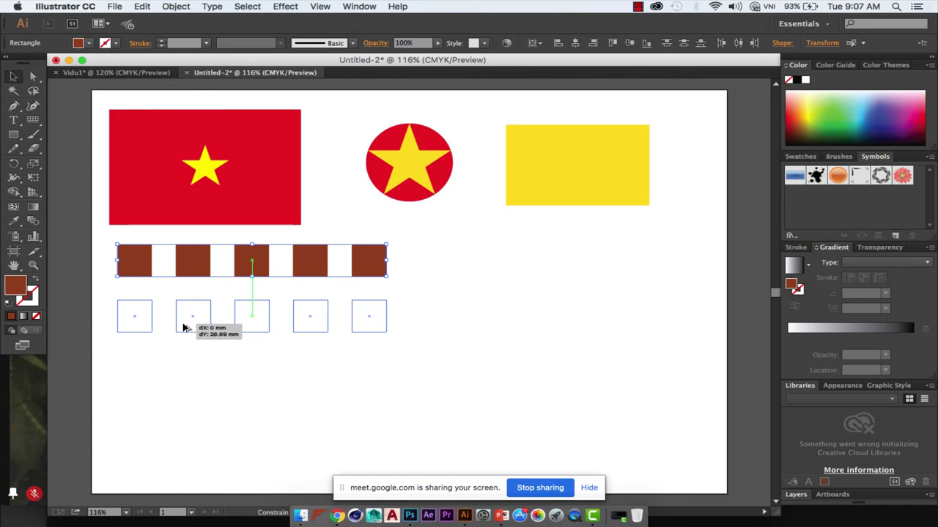
left_click_drag(184, 328, 185, 327)
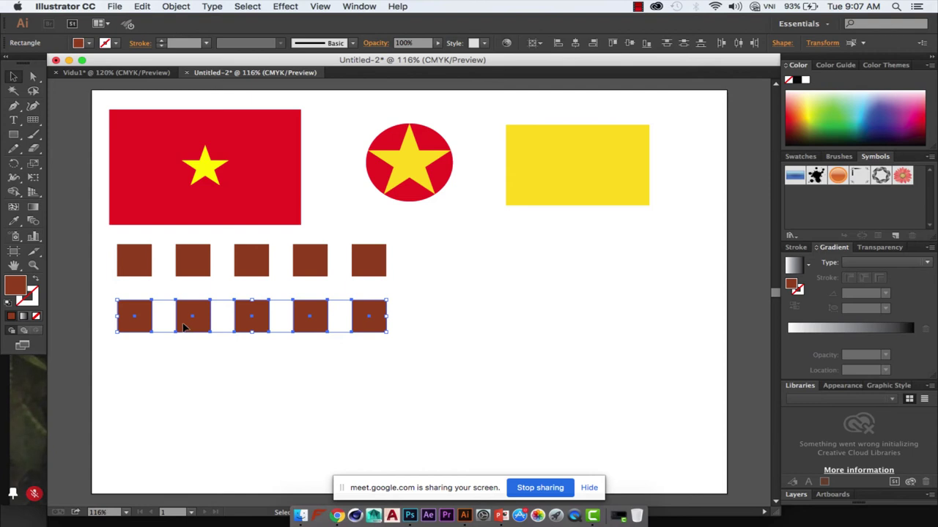
key("ctrl+d")
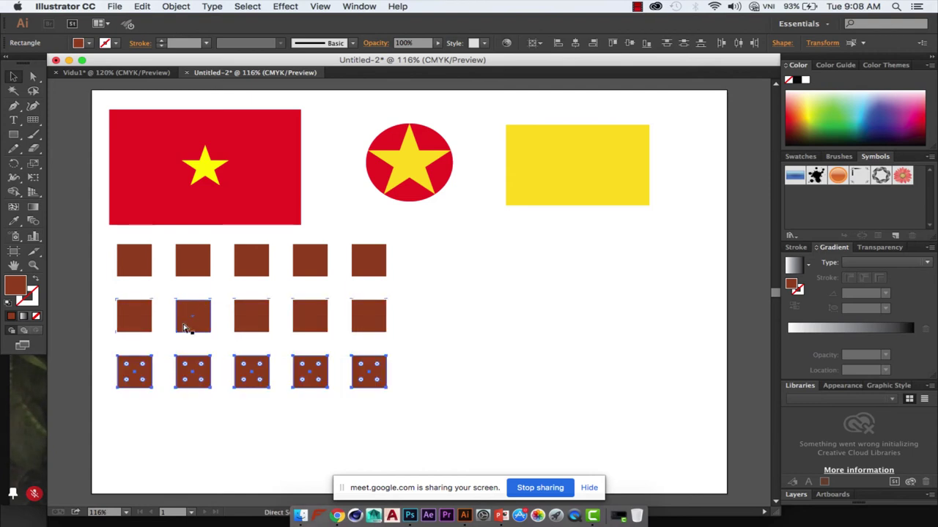
key("ctrl+d")
key("ctrl+shift+a")
scroll(220, 293, "down", 2)
scroll(220, 293, "right", 2)
Draw a small brown square to the right of the existing grid
left_click(13, 135)
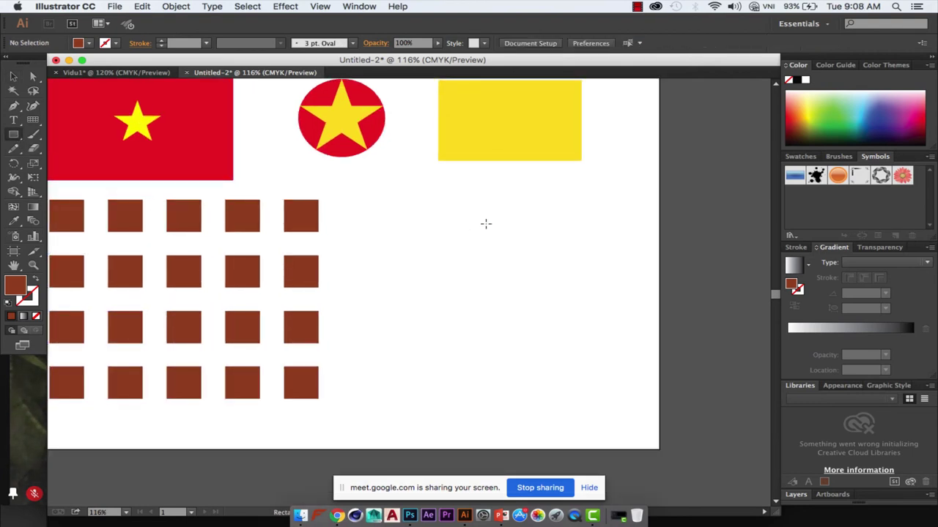
left_click_drag(417, 199, 450, 227)
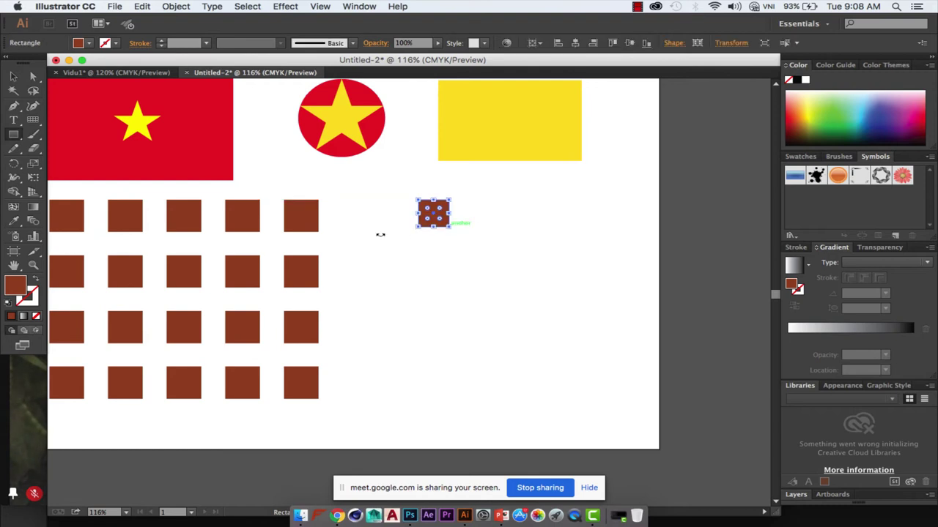
left_click(14, 76)
left_click(378, 231)
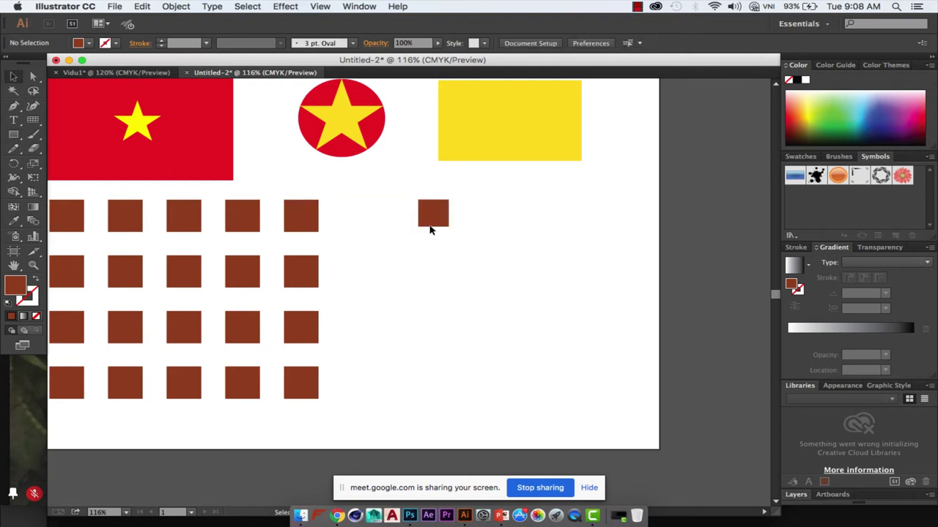
Alt-copy the square diagonally, then repeat with Ctrl+D into a staggered checker row
mouse_move(433, 224)
left_mouse_down()
mouse_move(433, 215)
mouse_move(466, 242)
left_mouse_up()
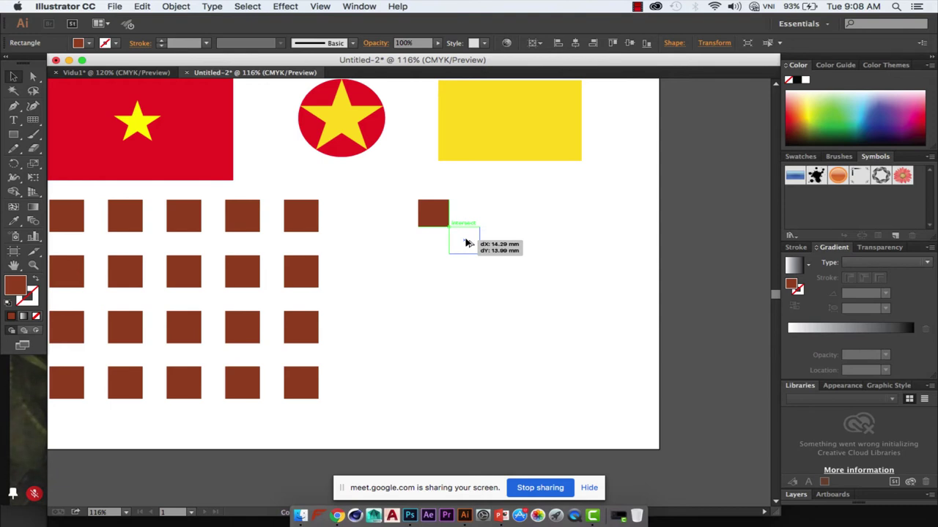
left_click_drag(466, 243, 517, 237)
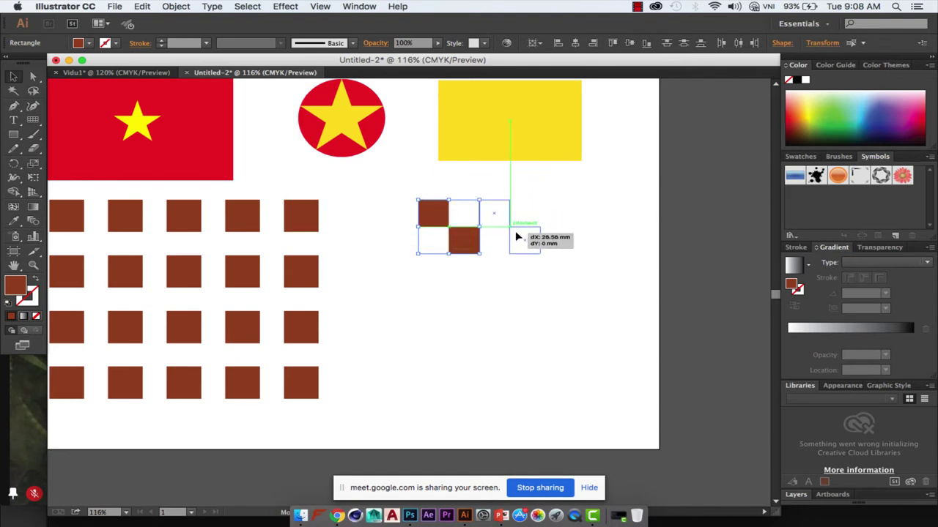
left_click_drag(516, 237, 517, 237)
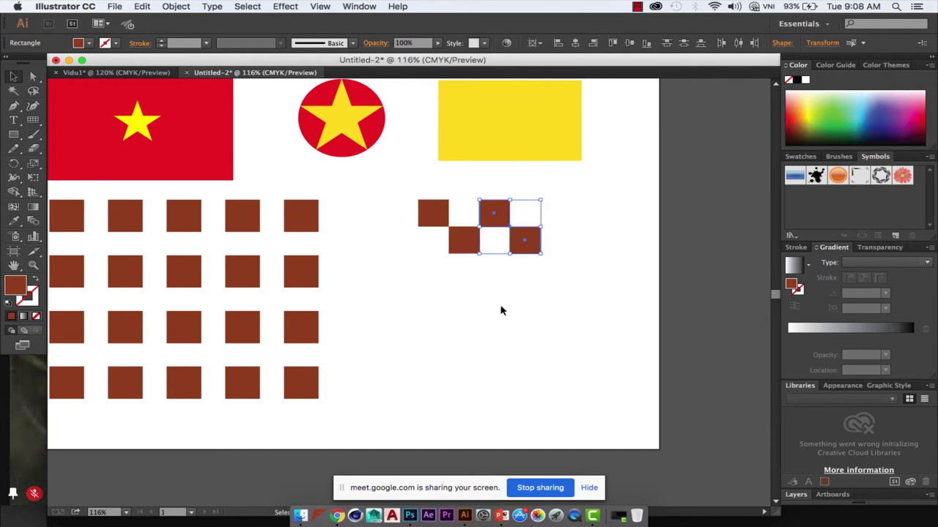
key("a")
key("ctrl+d")
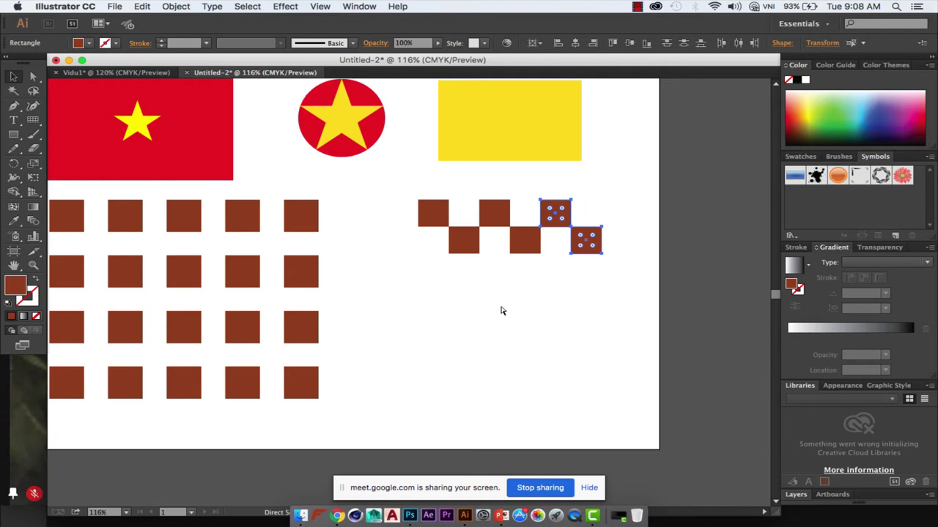
key("ctrl+d")
Copy the checker row downward and repeat to stack six alternating rows
key("v")
left_click_drag(416, 280, 652, 202)
left_click_drag(557, 227, 560, 282)
left_click_drag(560, 282, 560, 282)
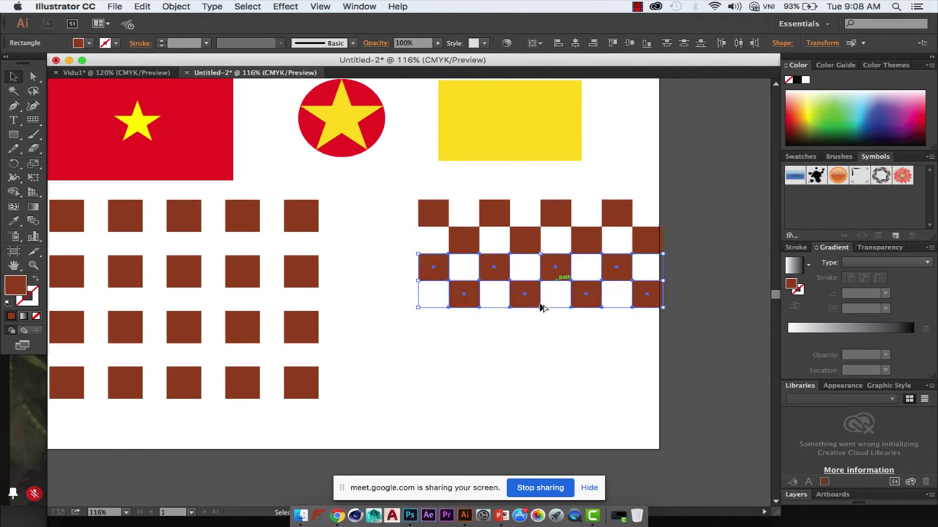
key("ctrl+d")
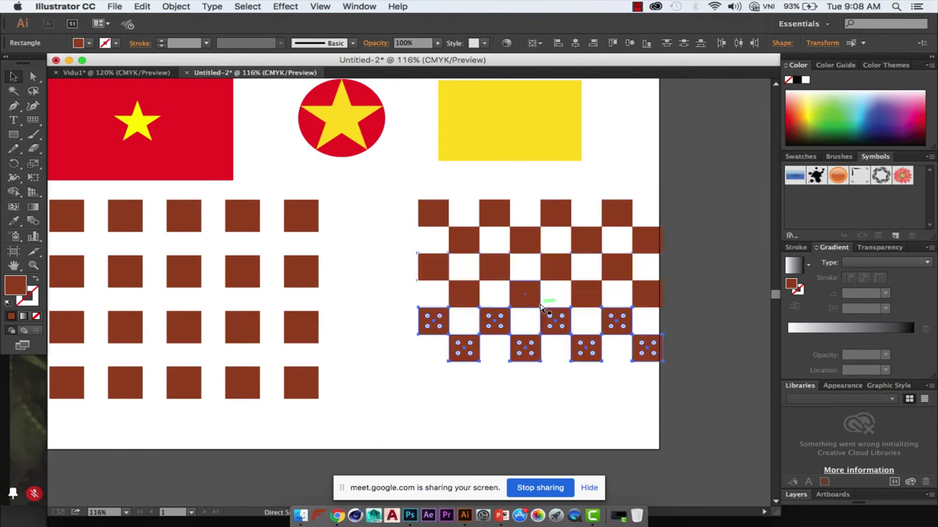
key("ctrl+d")
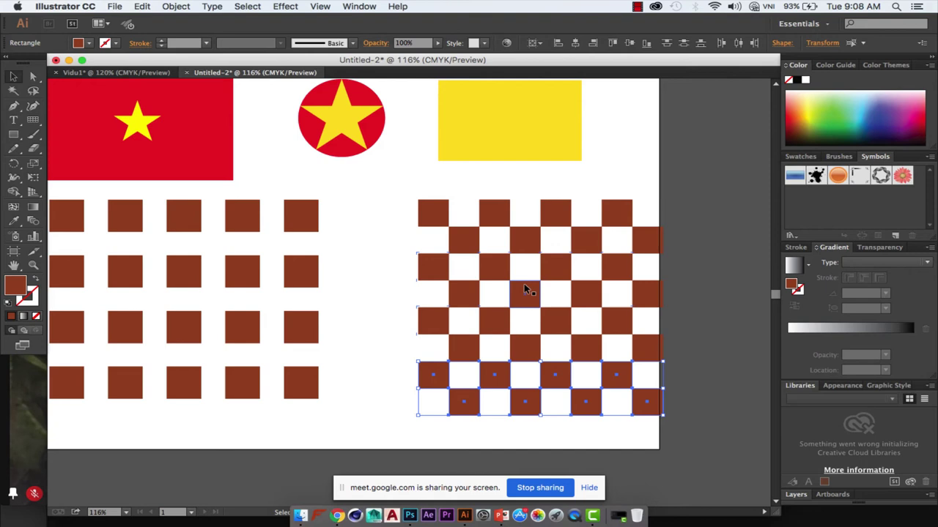
type("+Di chuyển")
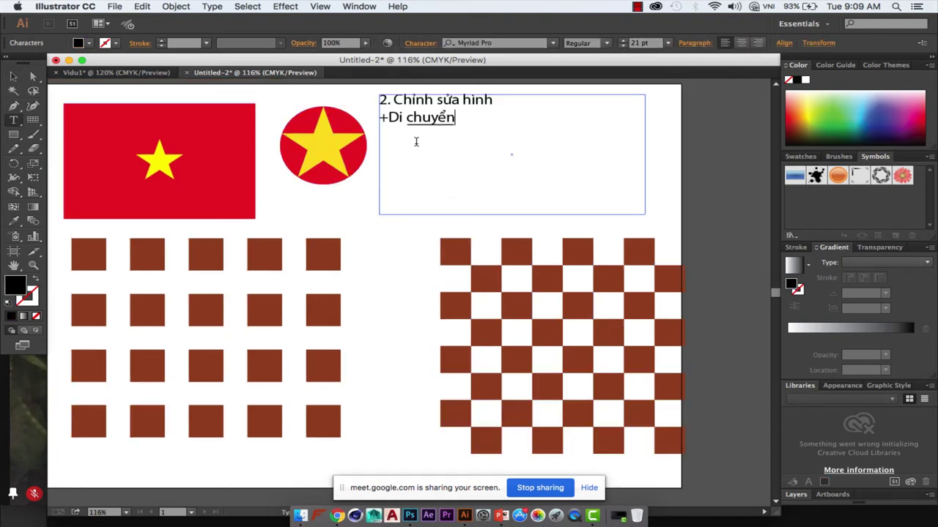
Add the notes 'Shift: Thẳng hàng', 'ALT: Copy' and 'Ctrl + D' below the Selection tool line
type(":")
type("Dùng salection tool ")
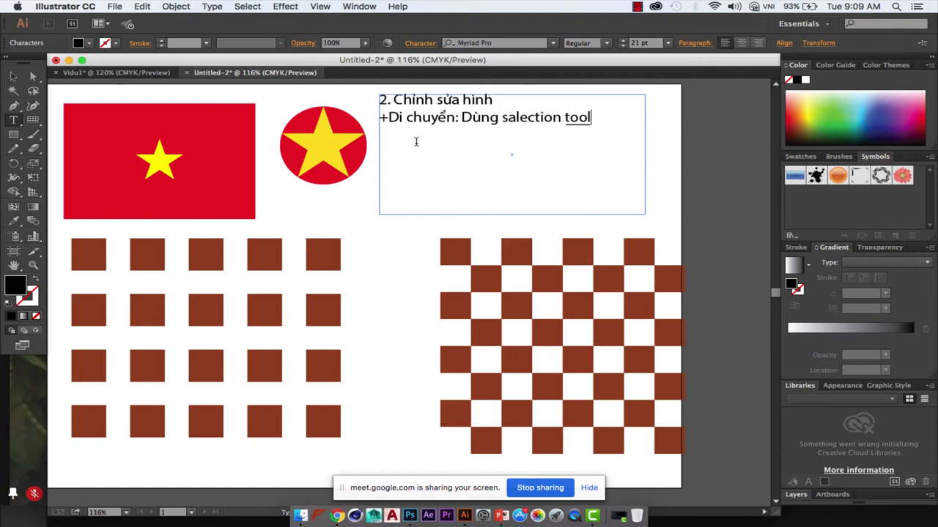
type("(")
type("V)")
type("Shift: T")
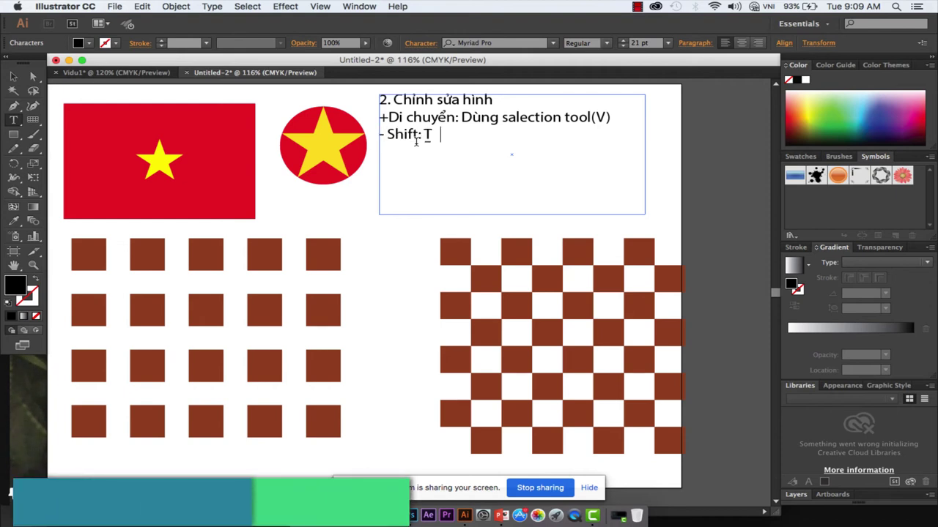
type("hẳng hàng")
type("-")
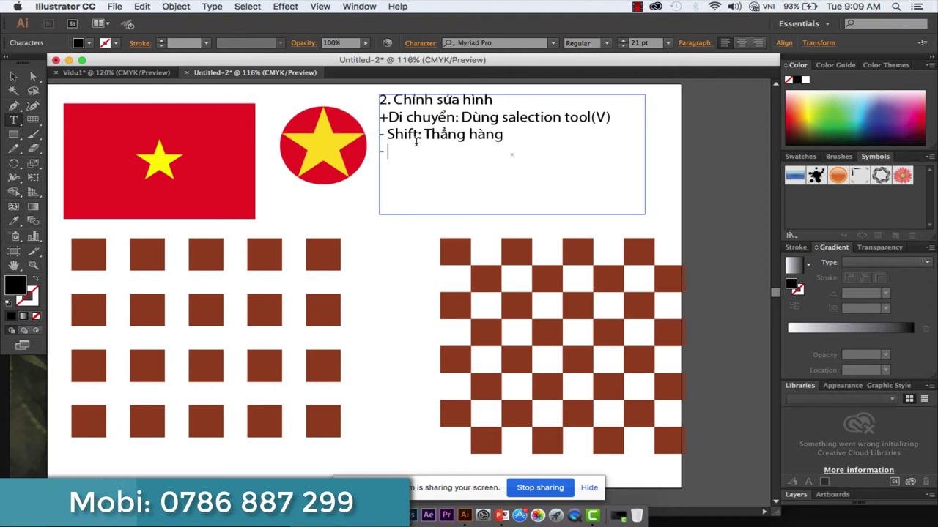
type(" A LT:")
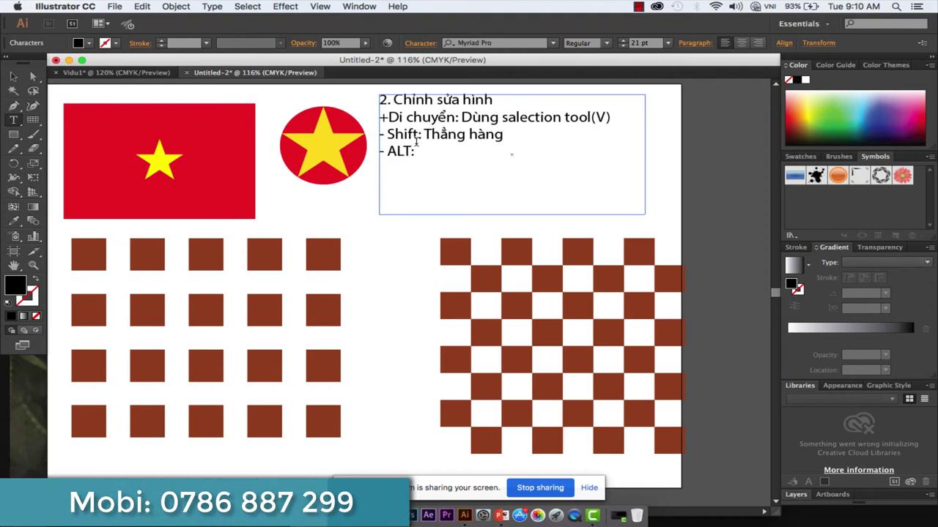
type("Copy")
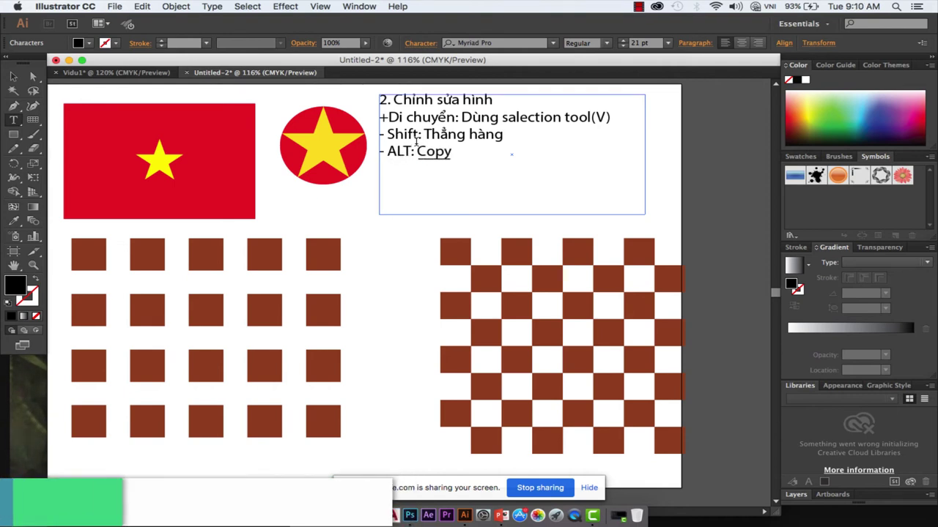
type("  Ctrl +D")
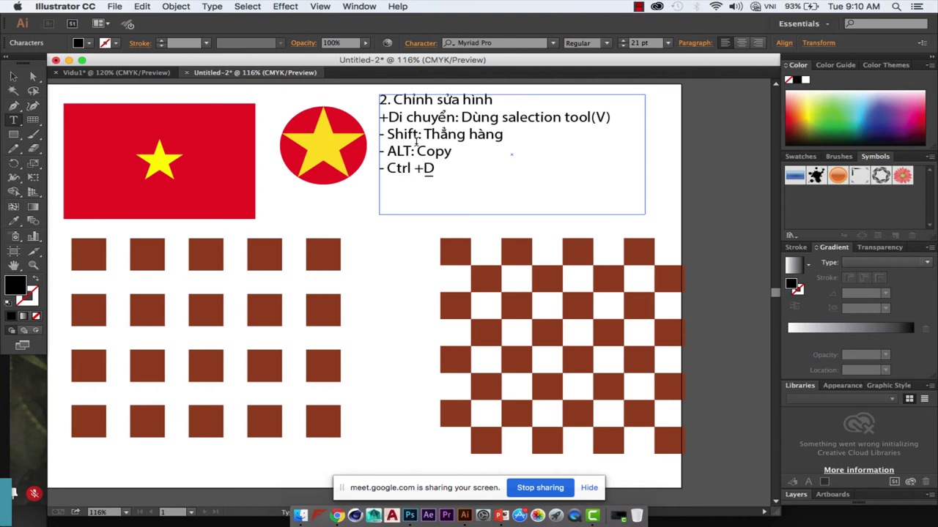
key("Left")
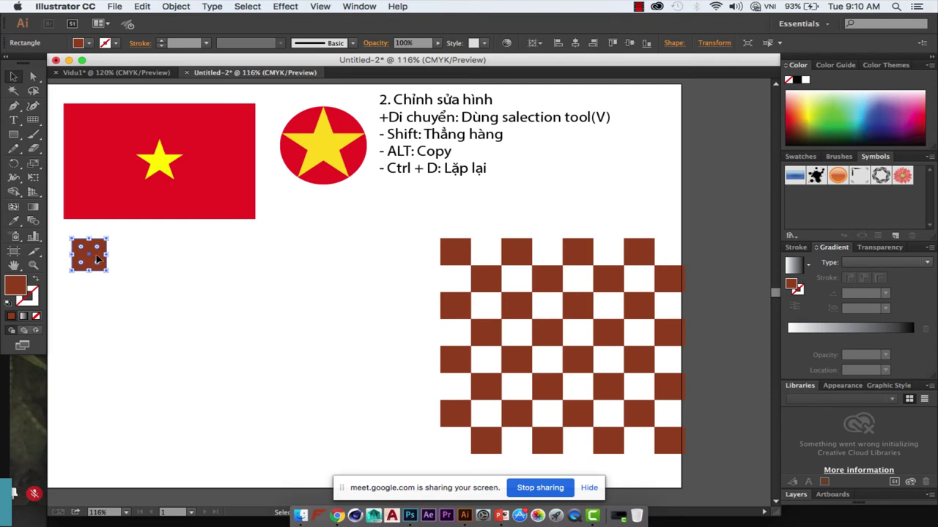
Copy the remaining square down-right and repeat into a staggered row of seven squares
mouse_move(96, 256)
left_mouse_down()
mouse_move(150, 269)
mouse_move(138, 269)
mouse_move(188, 272)
mouse_move(187, 262)
left_mouse_up()
key("ctrl+d")
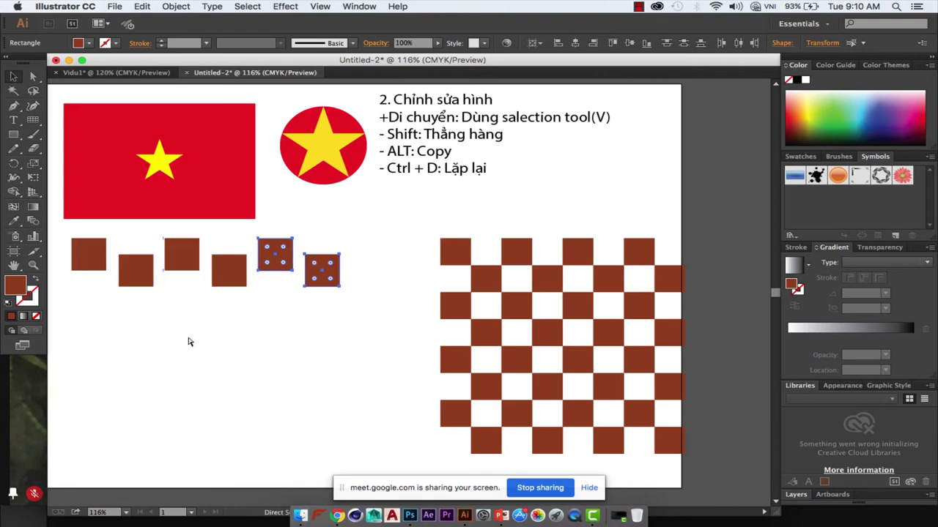
key("ctrl+d")
left_click(199, 277)
mouse_move(200, 276)
left_mouse_down()
mouse_move(91, 277)
mouse_move(133, 328)
left_mouse_up()
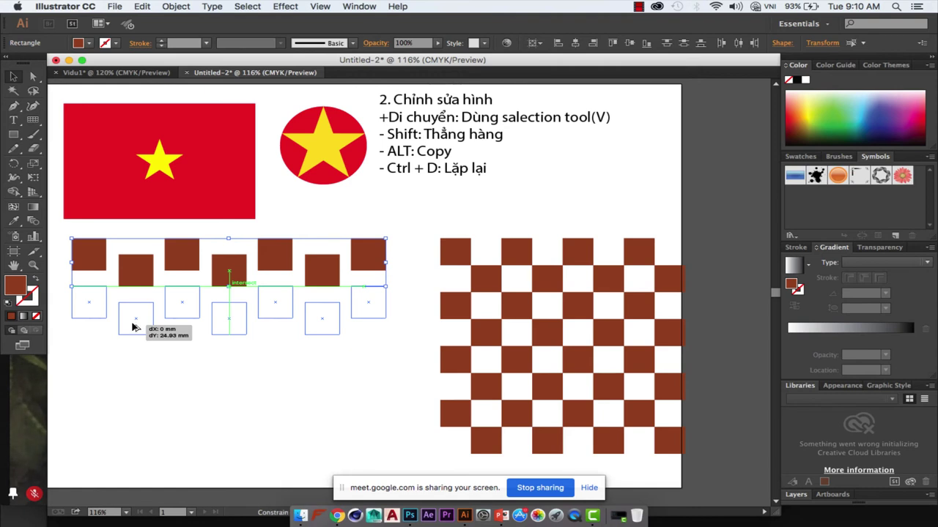
Copy the seven-square row downward and repeat until the grid has four rows
left_click_drag(133, 328, 132, 329)
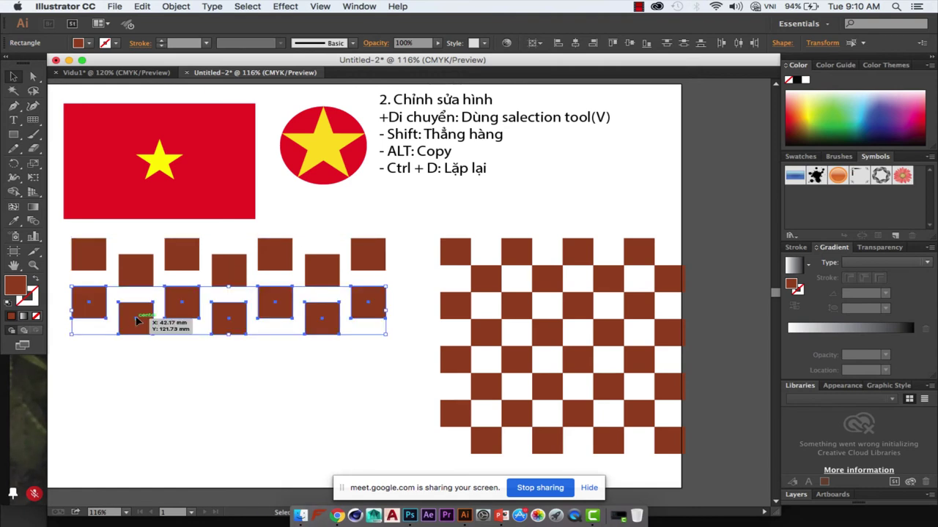
key("ctrl+d")
key("ctrl+d")
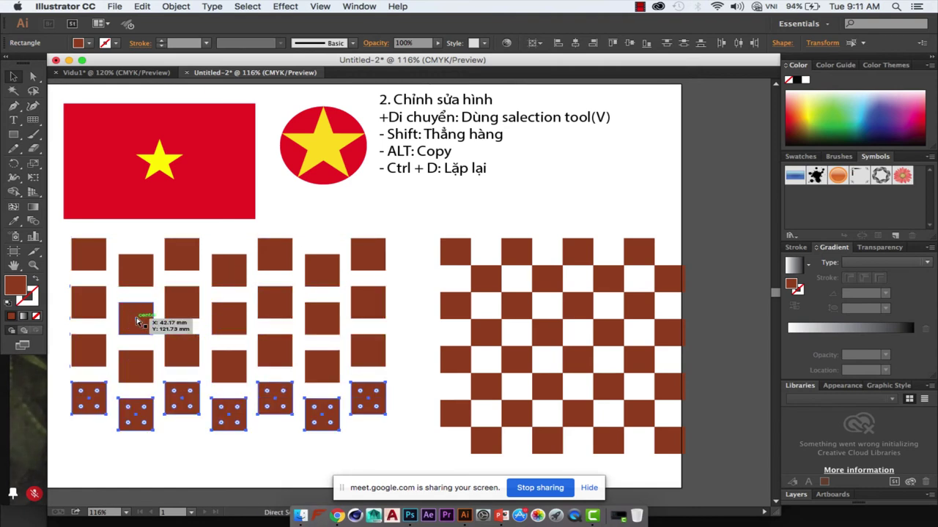
left_click(407, 320)
key("ctrl+1")
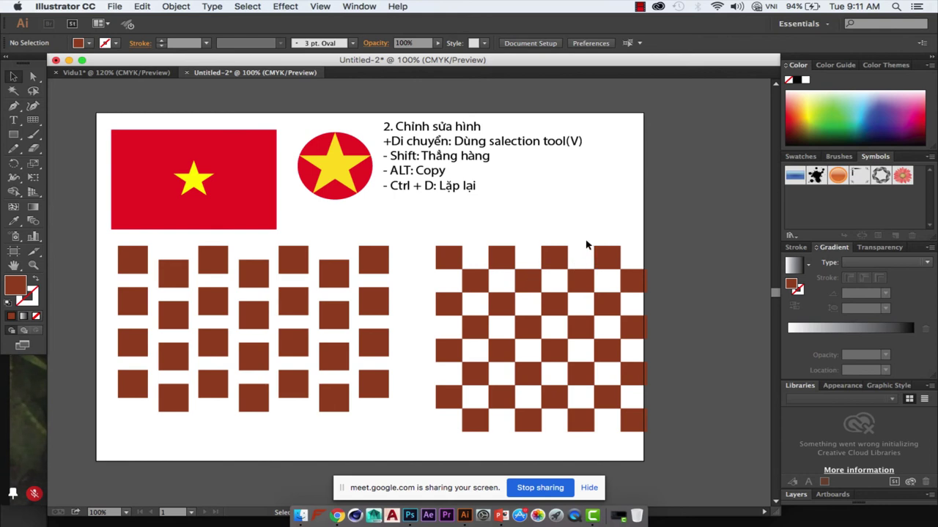
mouse_move(506, 308)
left_mouse_down()
mouse_move(509, 290)
mouse_move(404, 316)
left_mouse_up()
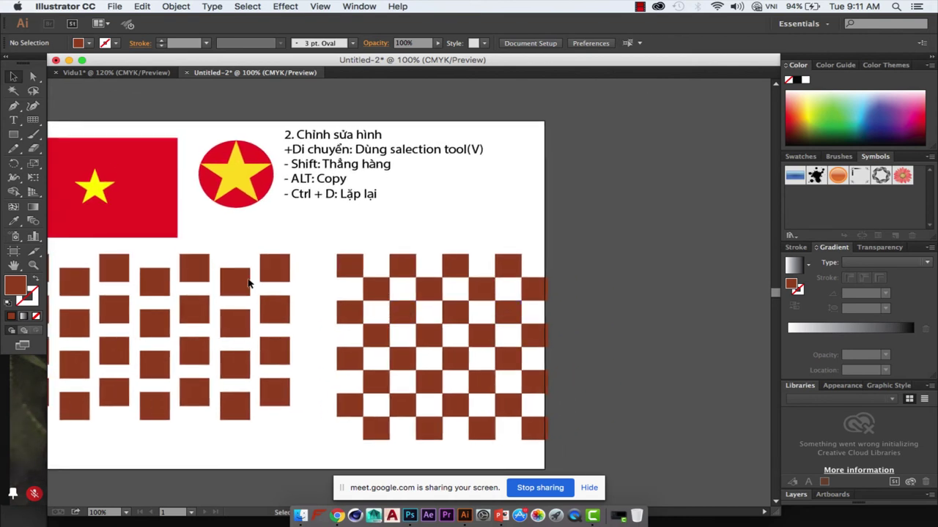
left_click_drag(138, 226, 184, 210)
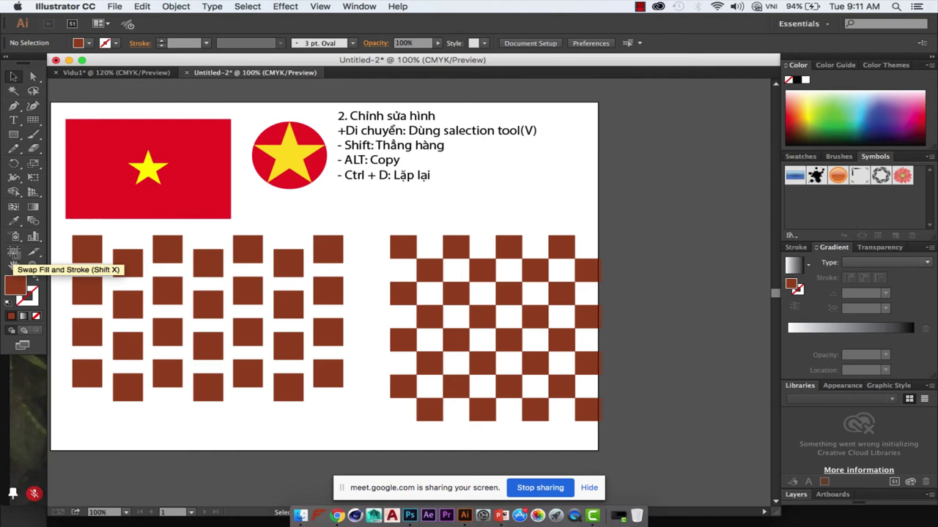
left_click(14, 252)
Duplicate the artboard and change line two to '+Xoay: Dùng Rotate tool(R)'
key("ctrl+c")
key("ctrl+v")
key("t")
left_click(487, 139)
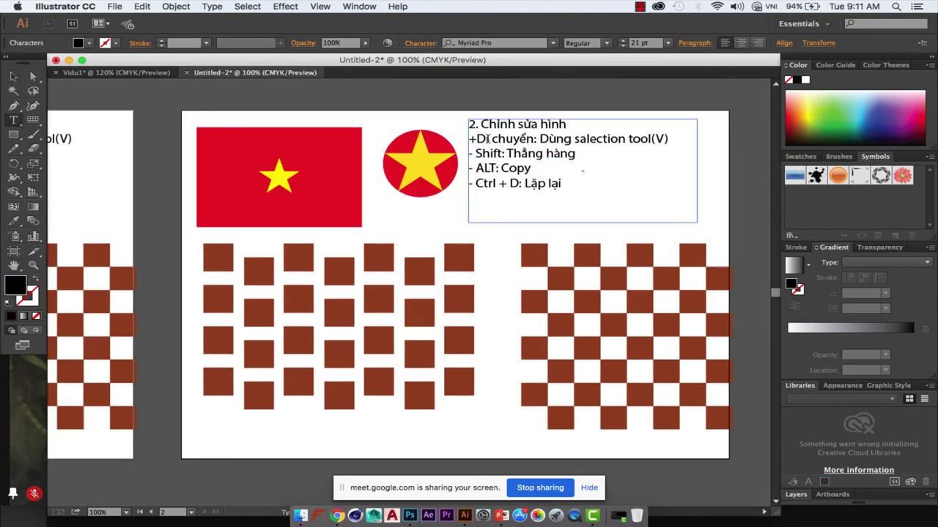
left_click_drag(477, 138, 536, 138)
type("Xoay")
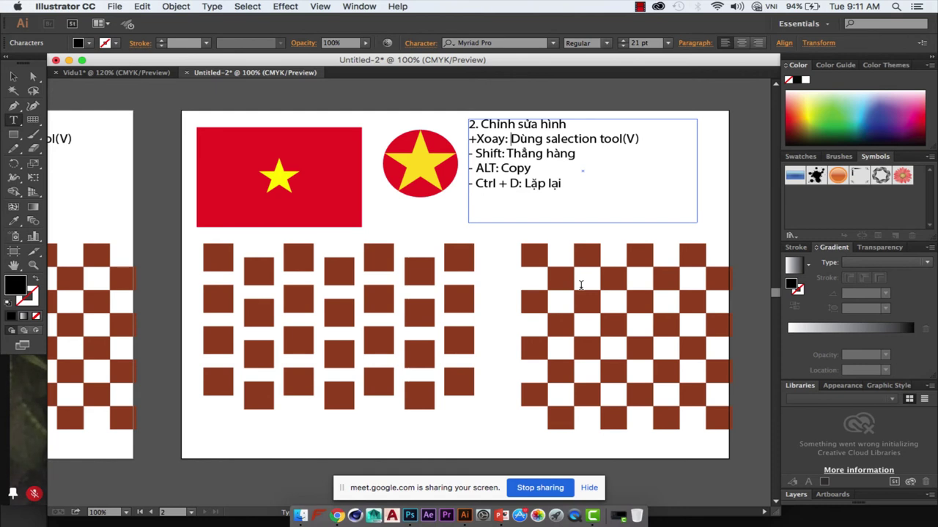
left_click_drag(545, 138, 617, 139)
type("Rotate tool(tR")
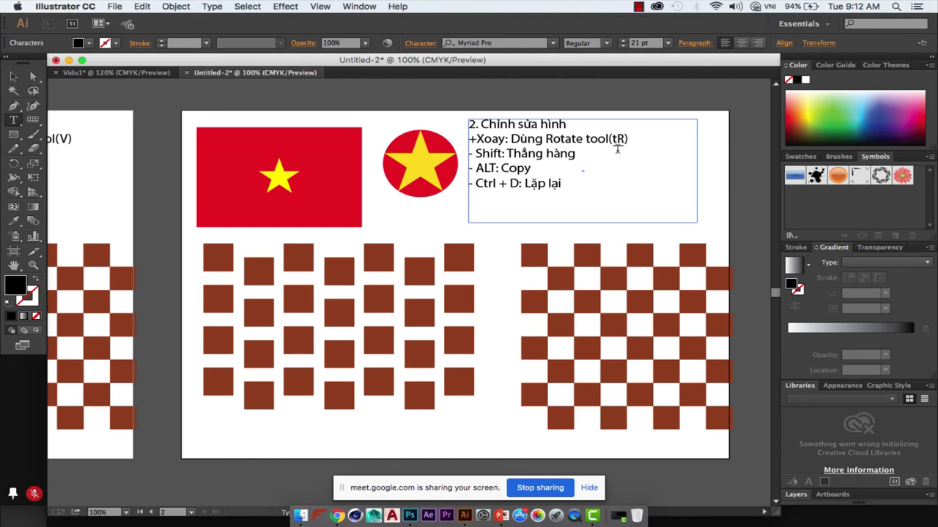
key("Left")
key("BackSpace")
Replace 'Thẳng hàng' on the Shift line with '15,30,45,... độ'
left_click_drag(506, 153, 577, 153)
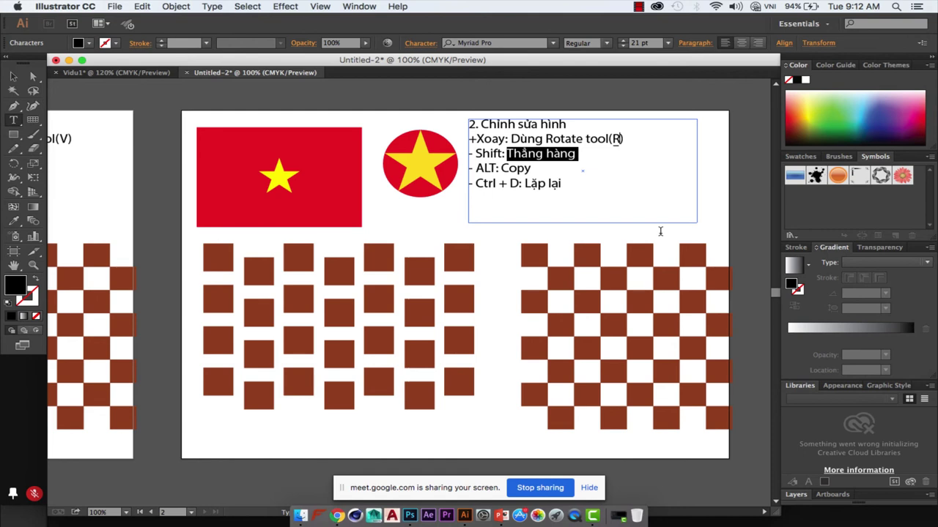
key("BackSpace")
type("5,30,")
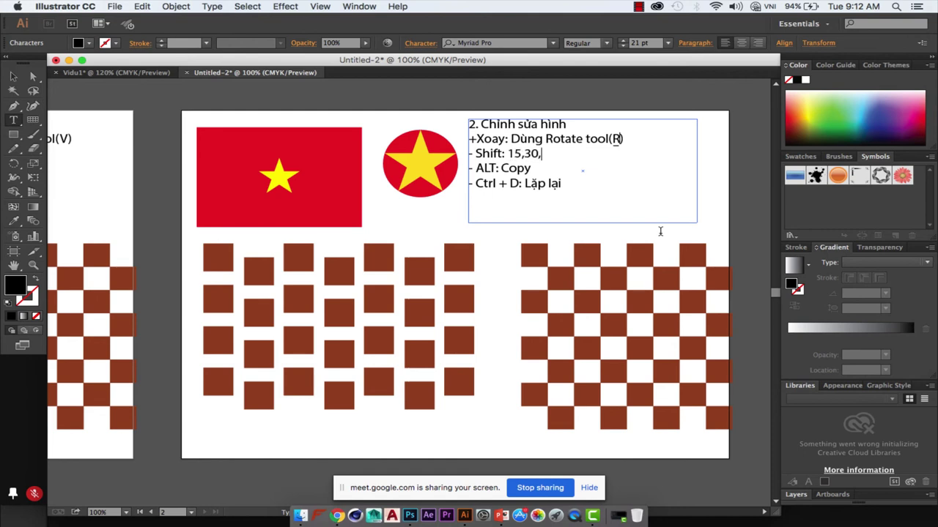
type("45,... độ")
left_click(14, 79)
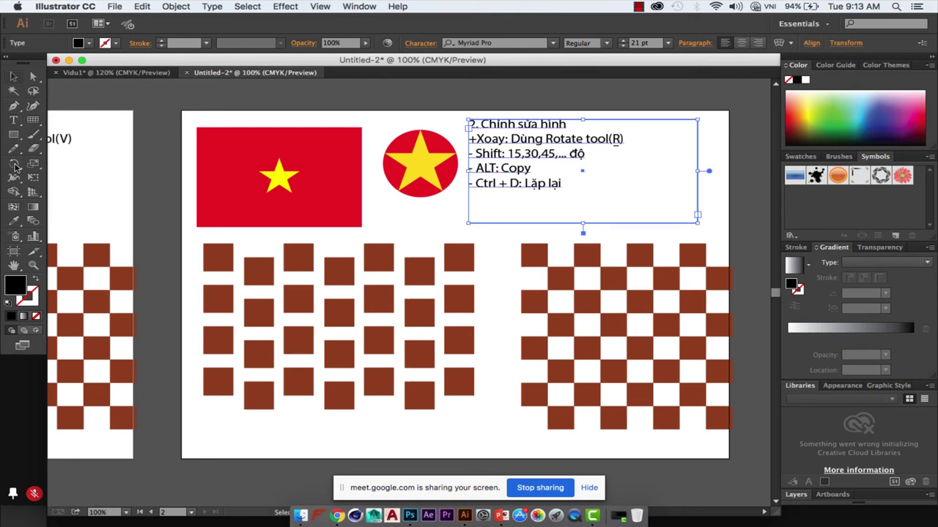
Delete both square grids, draw three differently sized ellipses, and select the tall left one
left_click_drag(175, 250, 732, 436)
key("Delete")
left_click_drag(13, 134, 55, 162)
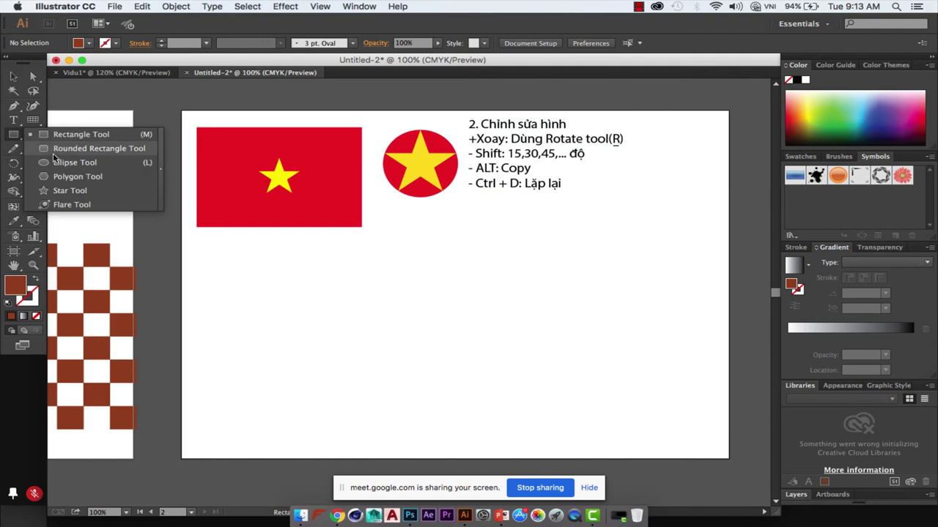
left_click_drag(227, 252, 251, 344)
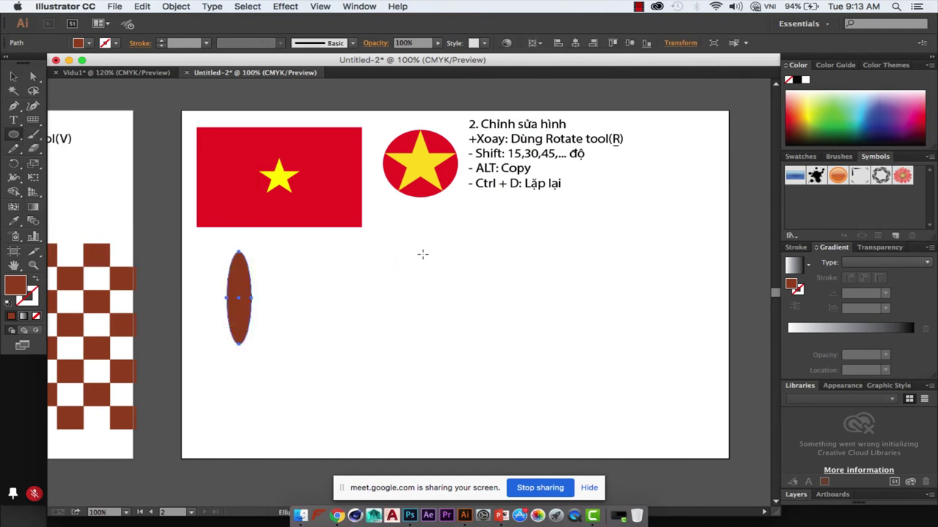
left_click_drag(452, 252, 480, 304)
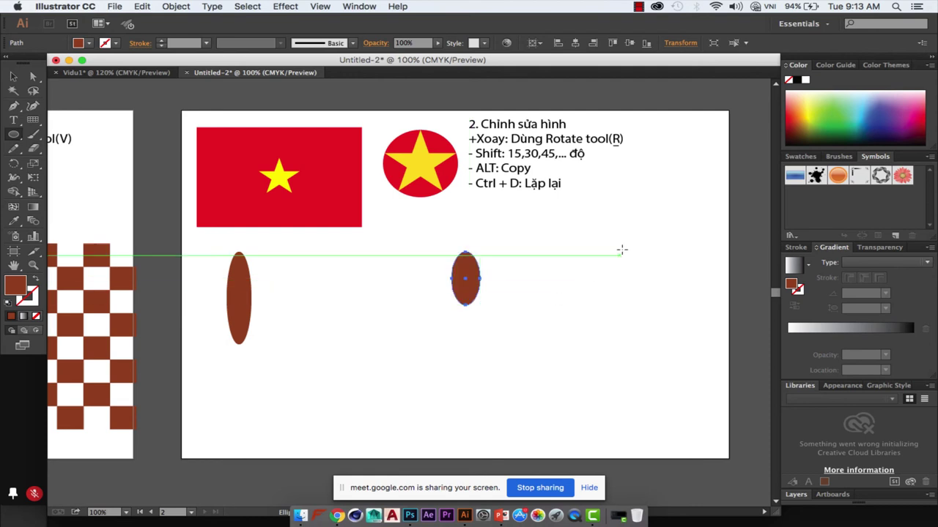
left_click_drag(624, 268, 639, 294)
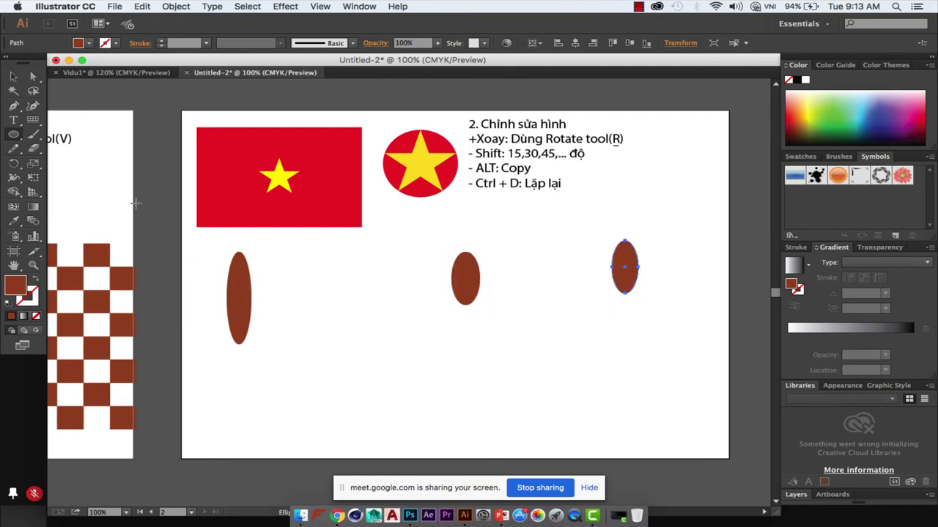
left_click(14, 77)
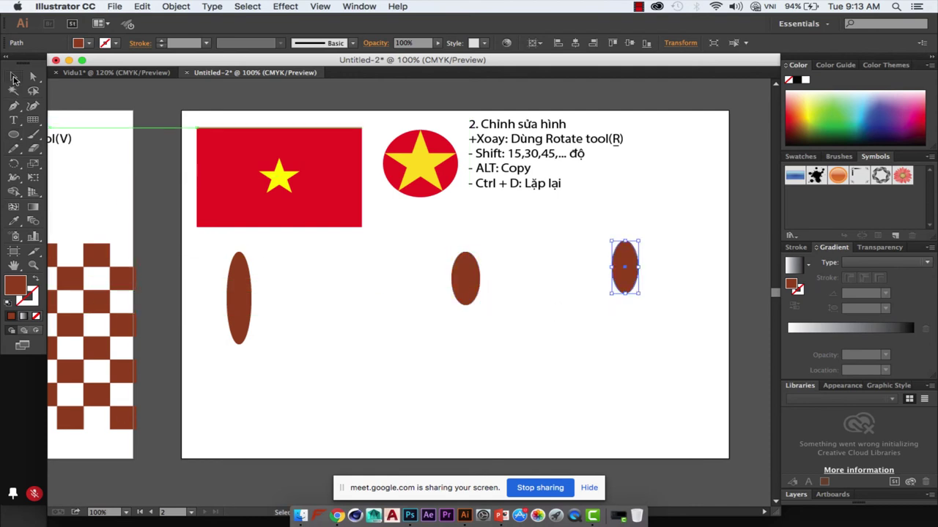
left_click(239, 278)
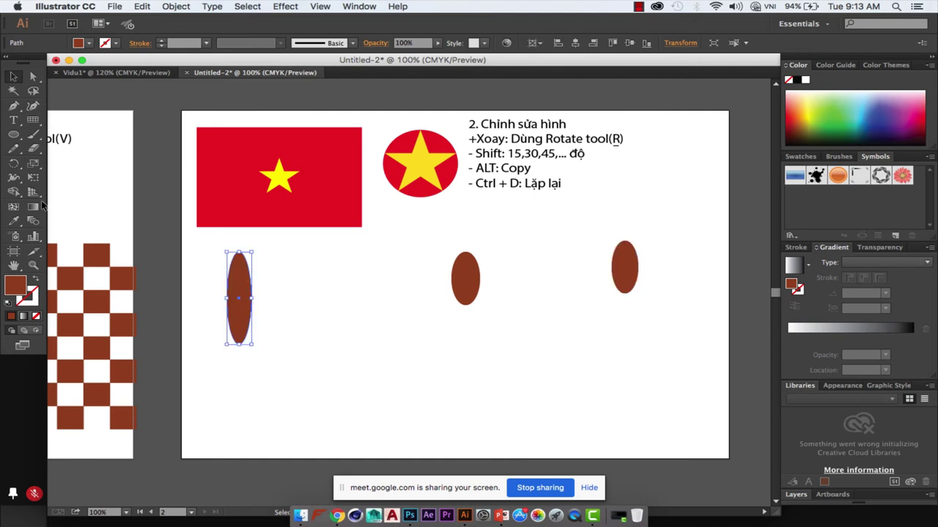
left_click(14, 163)
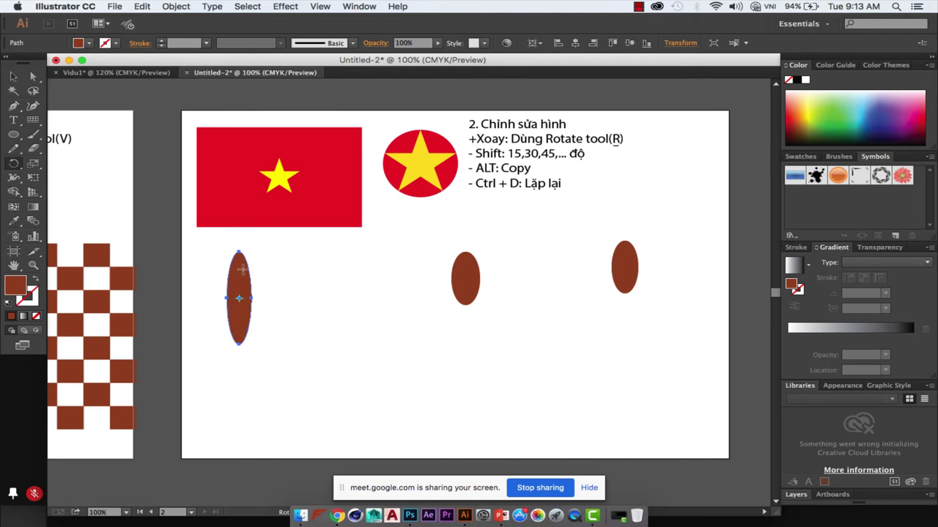
Alt-rotate a copy of the tall ellipse and repeat with Ctrl+D into a rosette
left_click_drag(265, 246, 286, 259)
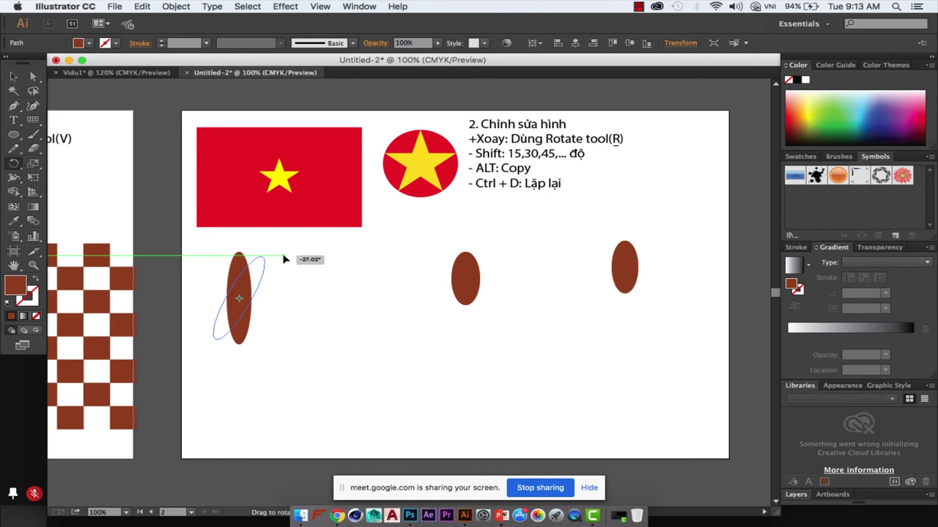
key("alt")
left_click_drag(285, 259, 284, 258)
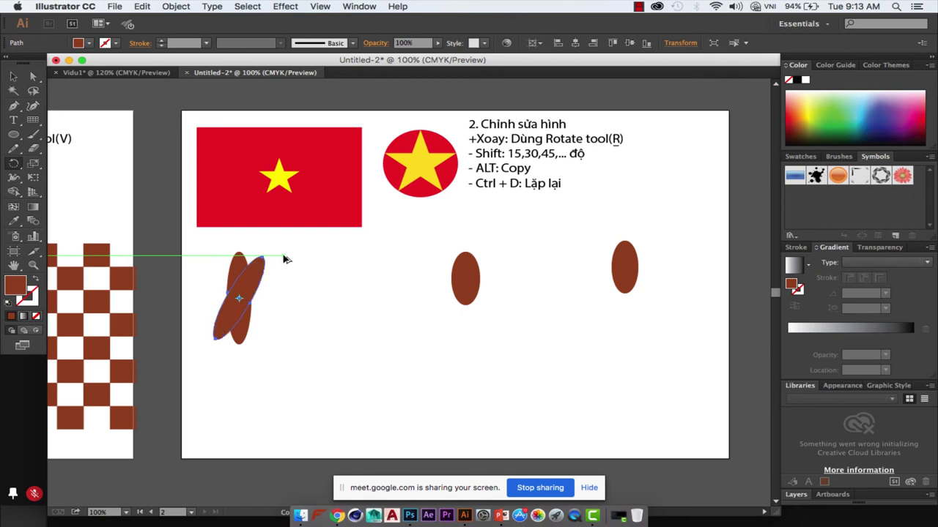
key("ctrl+d")
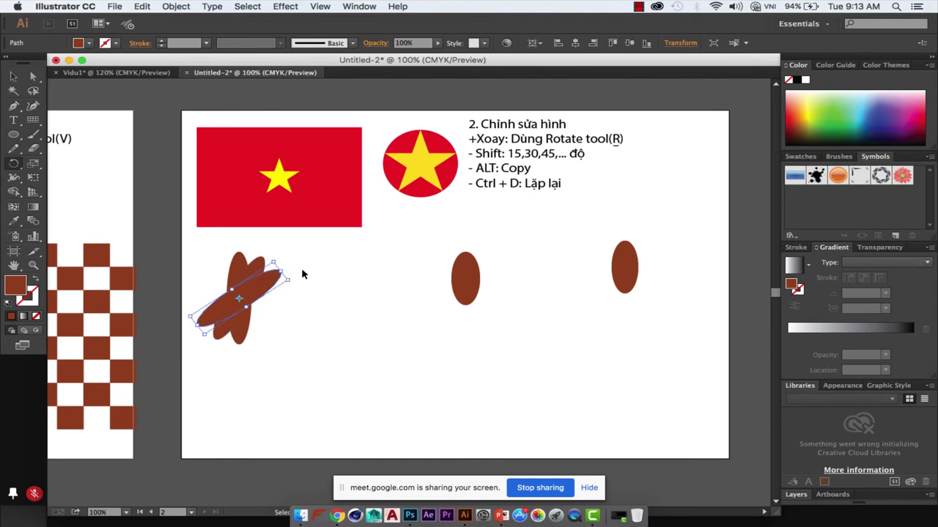
key("ctrl+d")
key("ctrl+d")
key("ctrl+d")
Give all rosette ellipses default black stroke and no fill
left_click(15, 78)
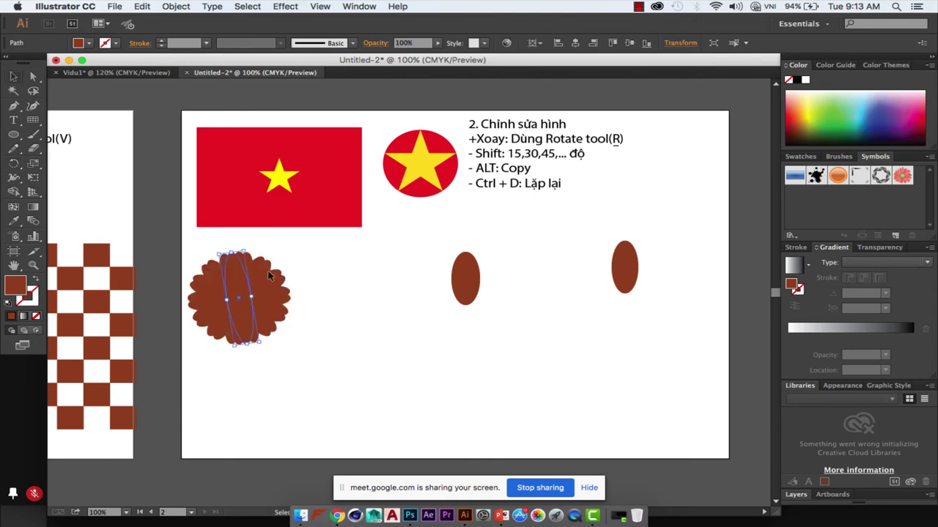
left_click_drag(307, 267, 182, 367)
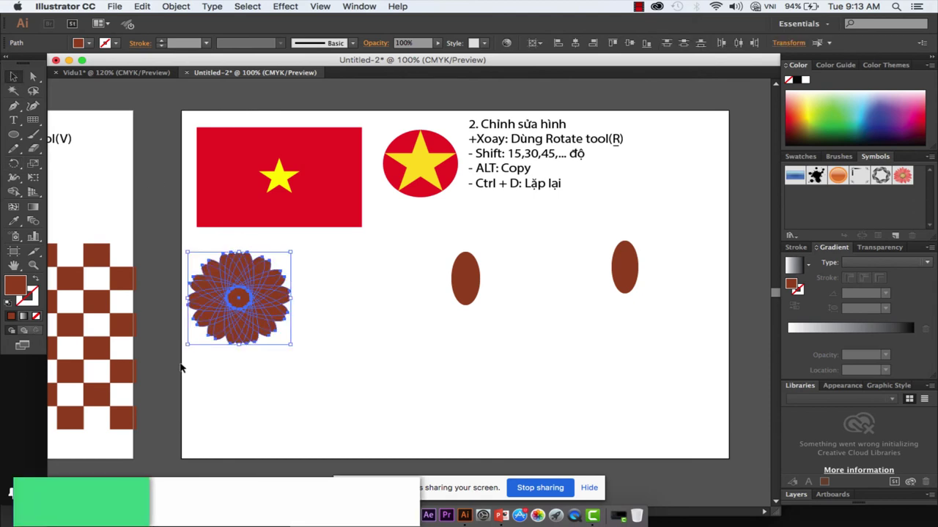
key("d")
left_click(338, 346)
left_click_drag(316, 253, 208, 343)
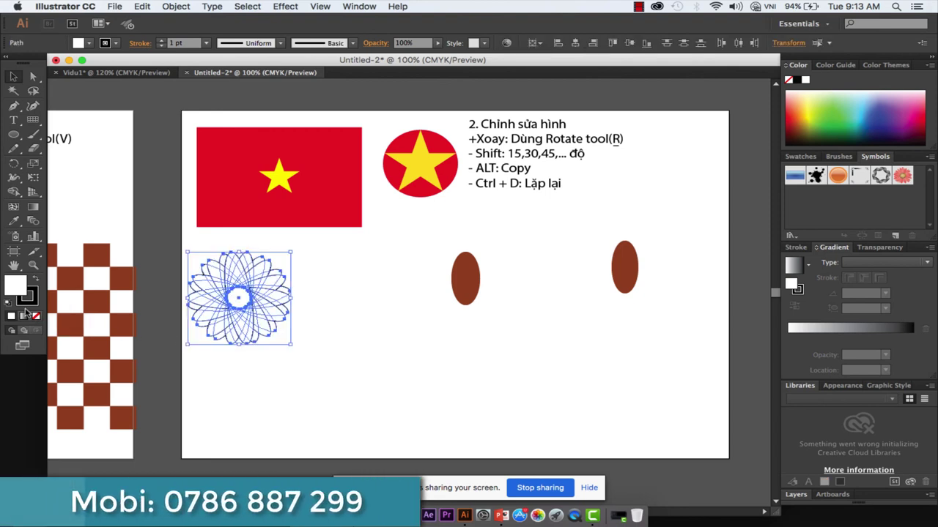
left_click(37, 317)
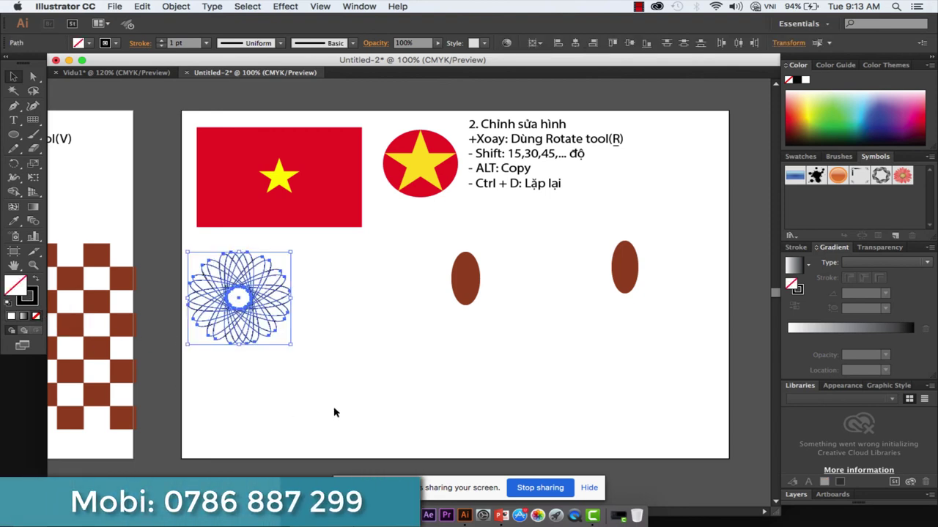
left_click(335, 412)
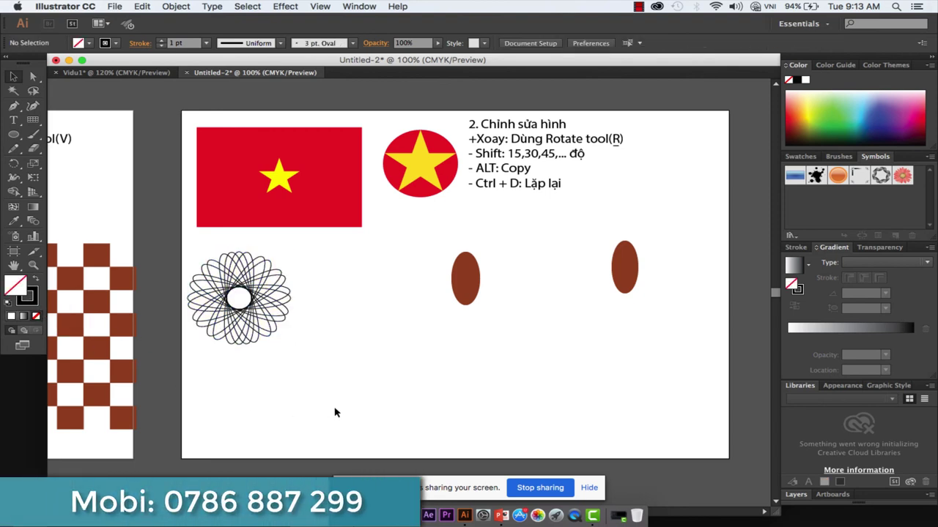
left_click(459, 287)
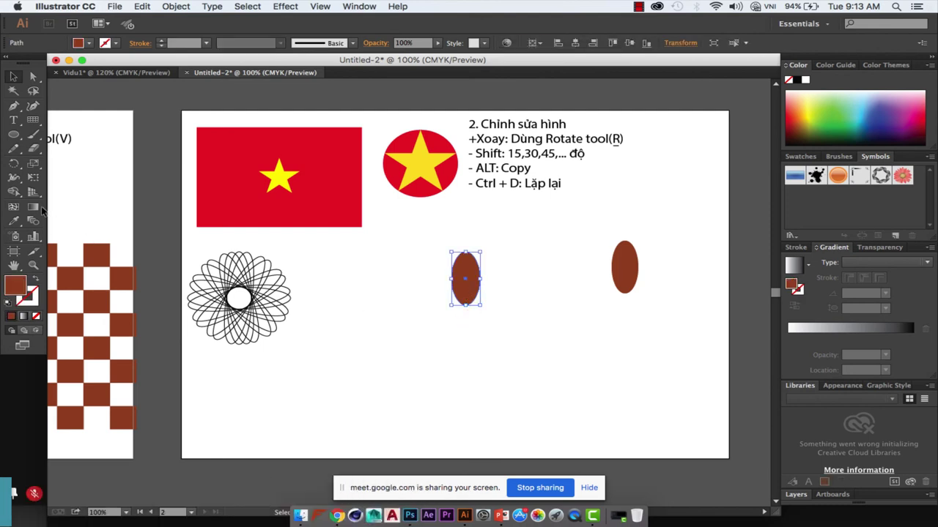
Rotate-copy the middle ellipse about a point below it to form a petal flower
left_click(15, 165)
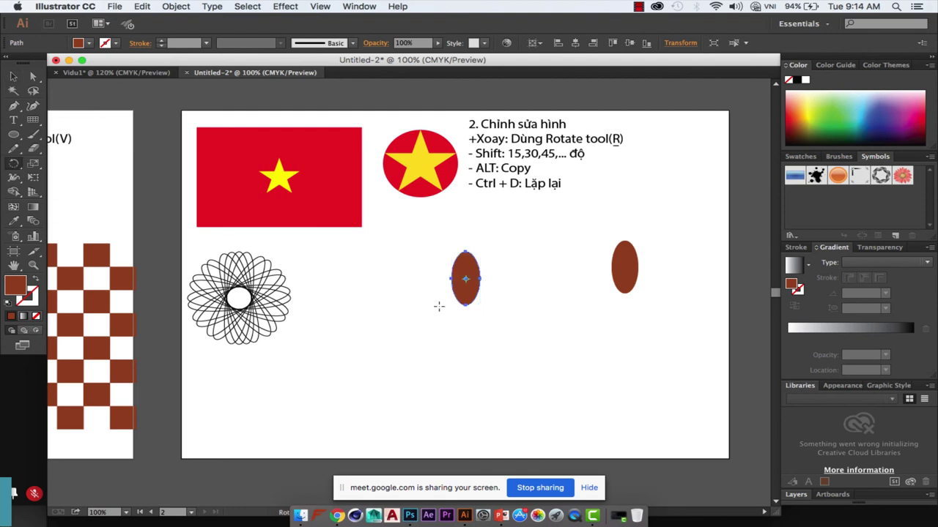
left_click(465, 315)
left_click_drag(494, 252, 529, 286)
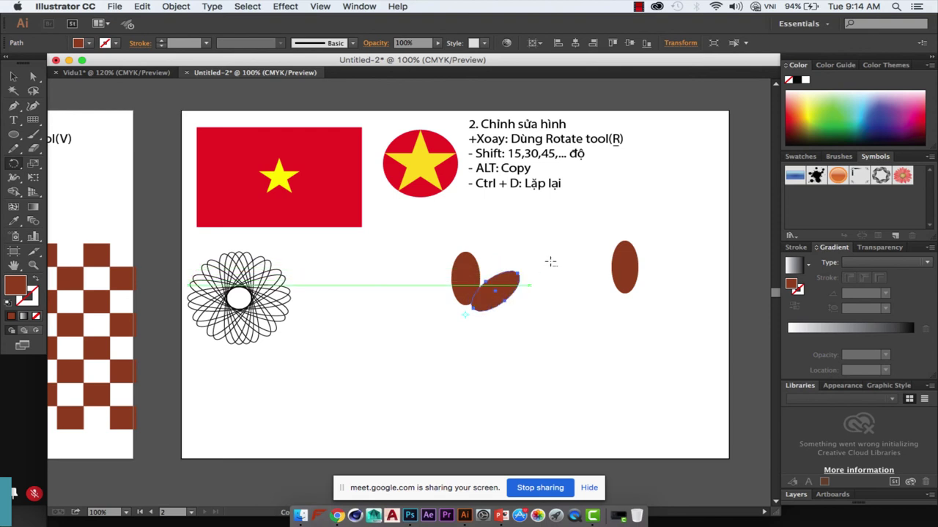
key("ctrl+d")
key("ctrl+d")
key("ctrl+d")
key("ctrl+d")
key("ctrl+d")
key("ctrl+d")
key("v")
Rotate-copy the right ellipse about its lower-right point and repeat into a full flower
left_click(634, 265)
key("r")
left_click(643, 290)
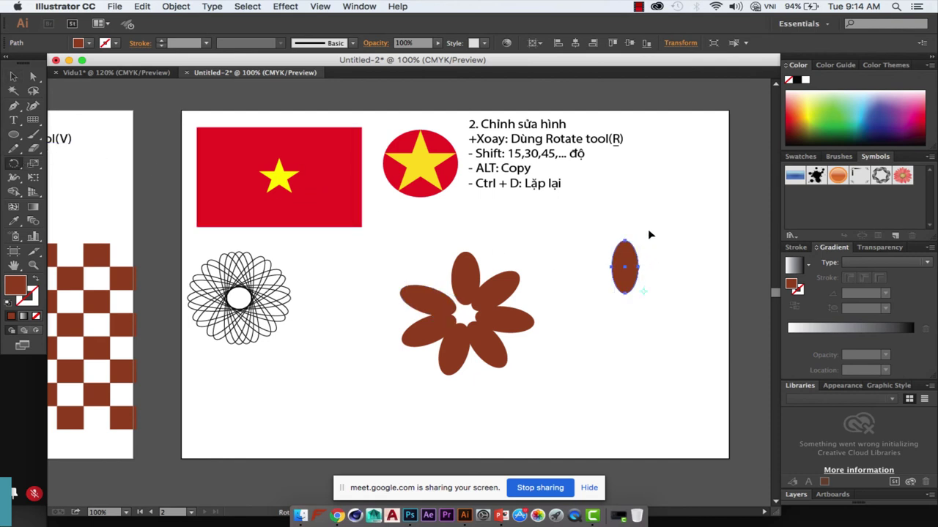
left_click_drag(648, 230, 673, 248)
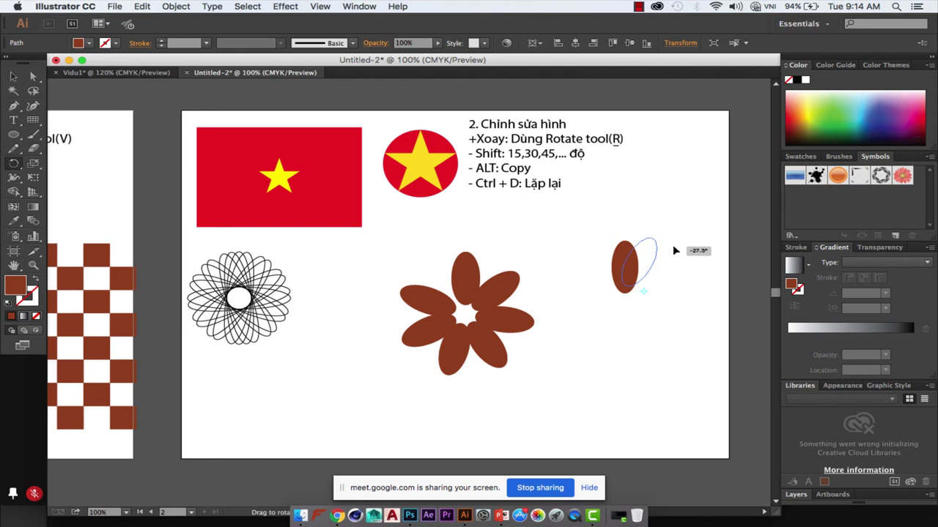
left_click_drag(674, 249, 668, 289)
key("ctrl+d")
key("ctrl+d")
key("ctrl+d")
key("ctrl+d")
key("ctrl+d")
key("ctrl+d")
key("ctrl+d")
key("ctrl+d")
key("ctrl+d")
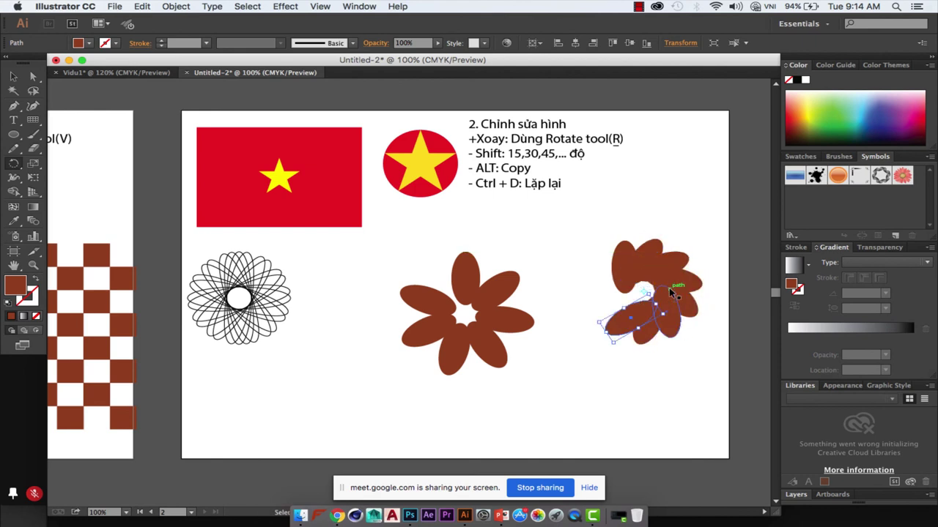
key("ctrl+d")
key("ctrl+d")
key("v")
Fill both flowers with red from the swatches
left_click_drag(398, 240, 694, 378)
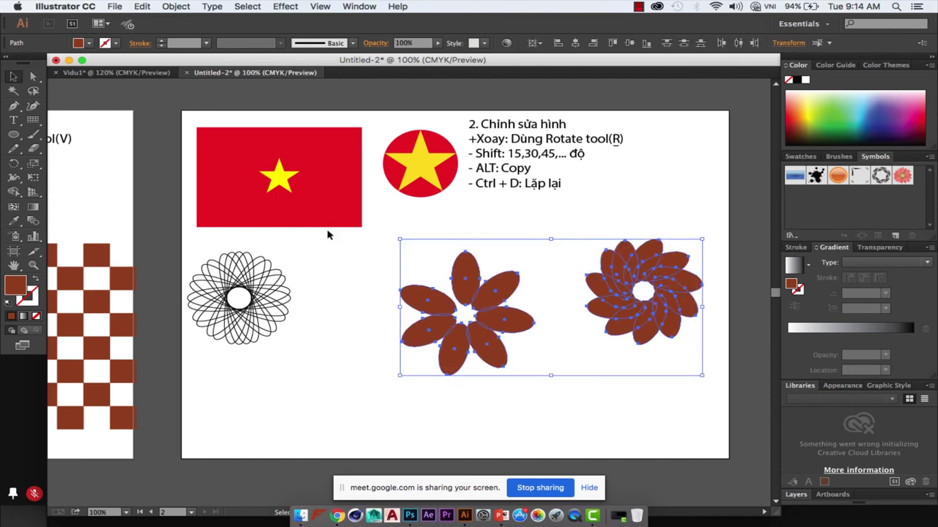
left_click(89, 43)
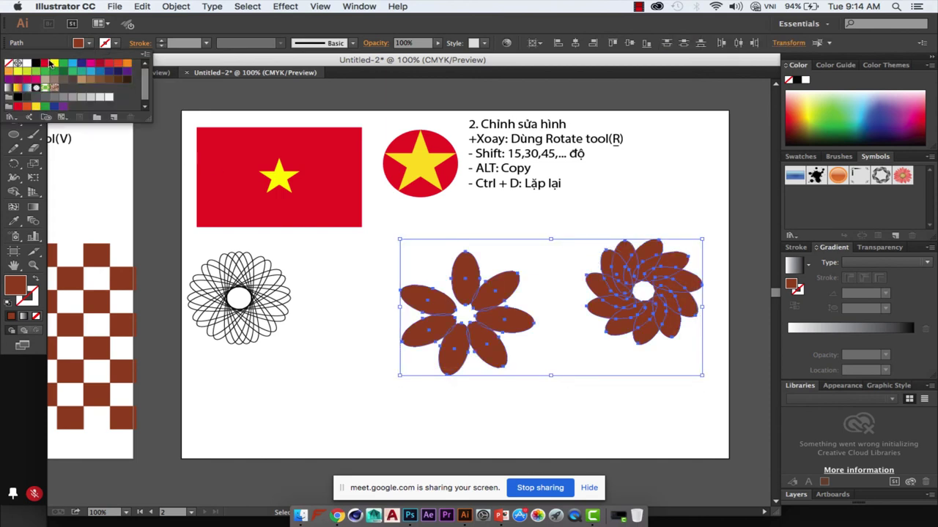
left_click(48, 64)
left_click(370, 282)
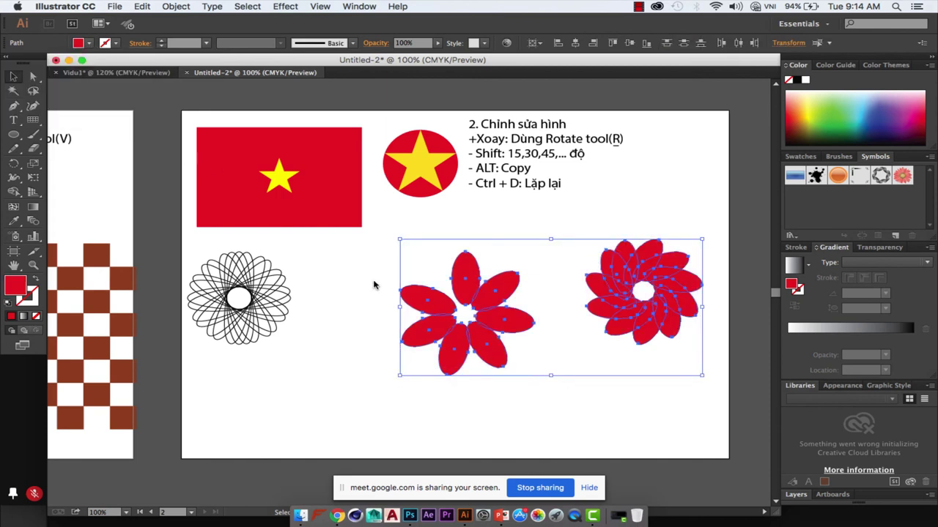
left_click(358, 287)
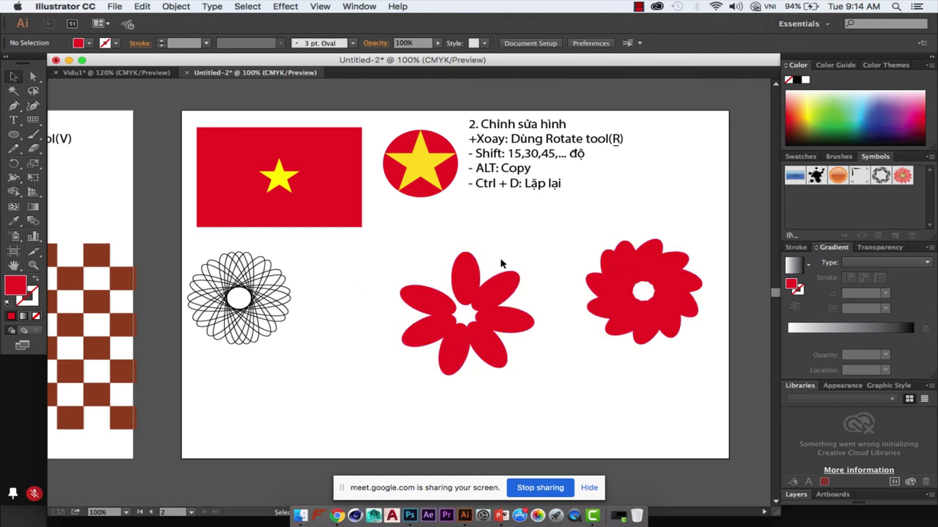
scroll(396, 265, "left", 5)
Pan and zoom out to 66.67% to show both finished artboards side by side
scroll(600, 268, "left", 5)
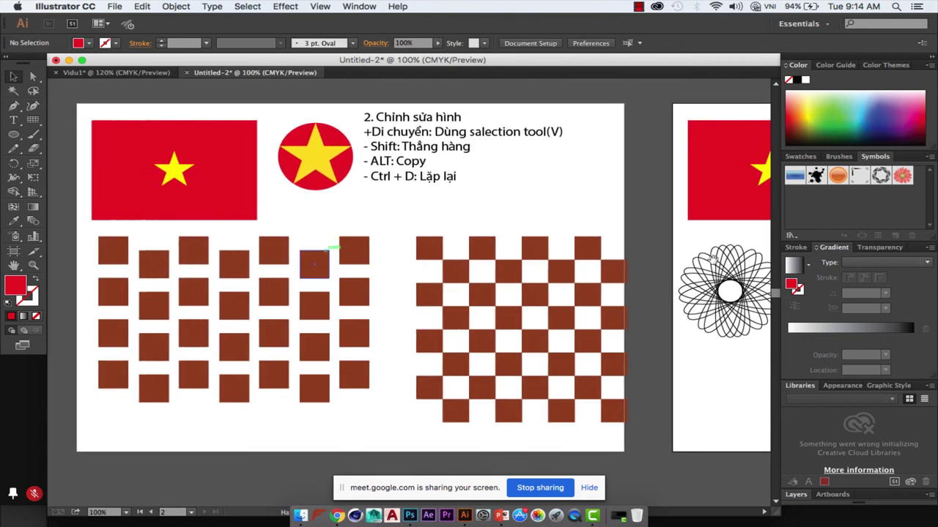
left_click(200, 250)
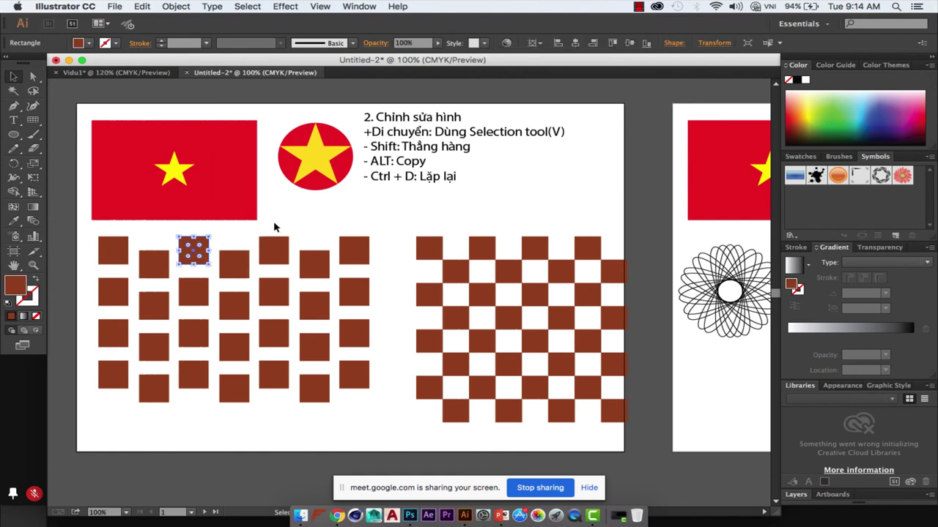
left_click(408, 209)
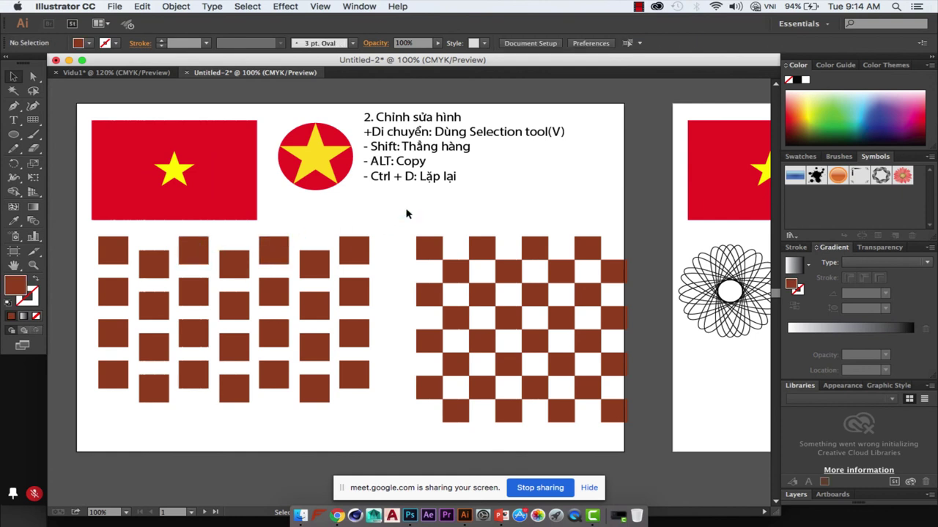
left_click_drag(528, 232, 128, 224)
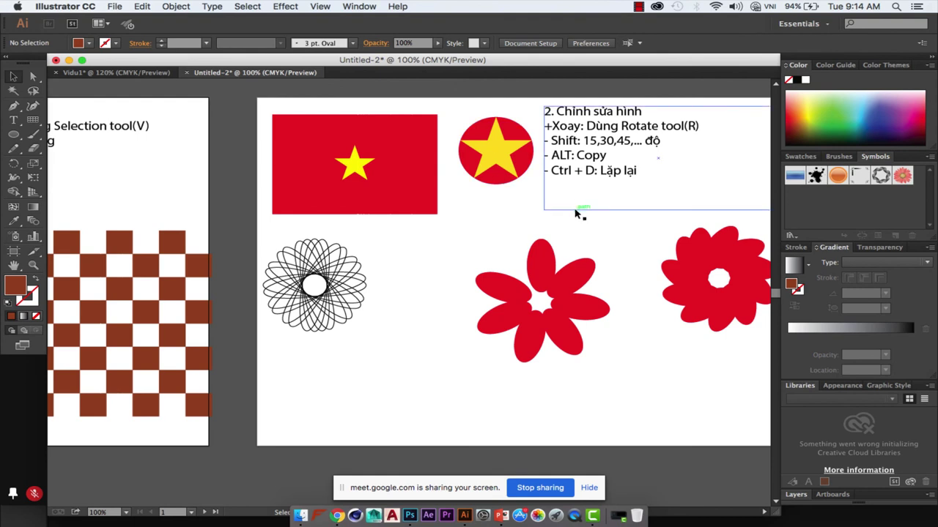
key("ctrl+minus")
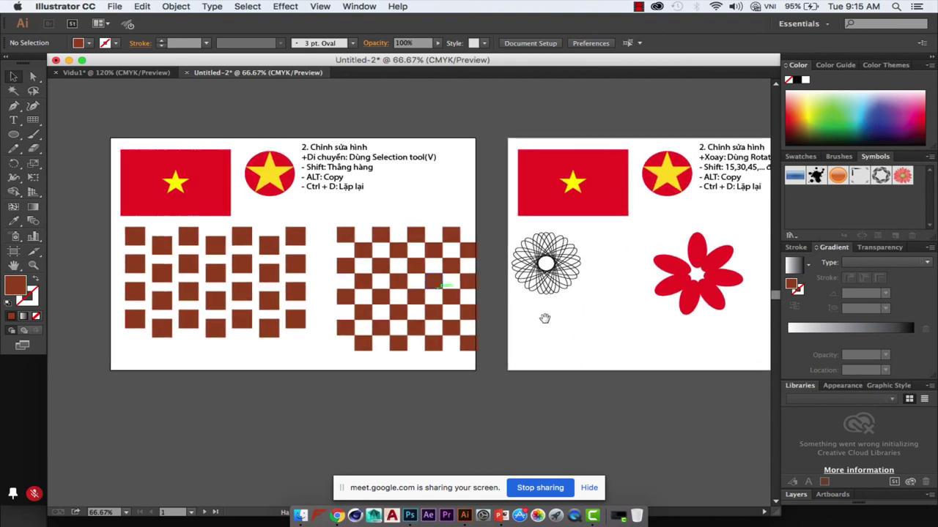
left_click_drag(558, 316, 700, 322)
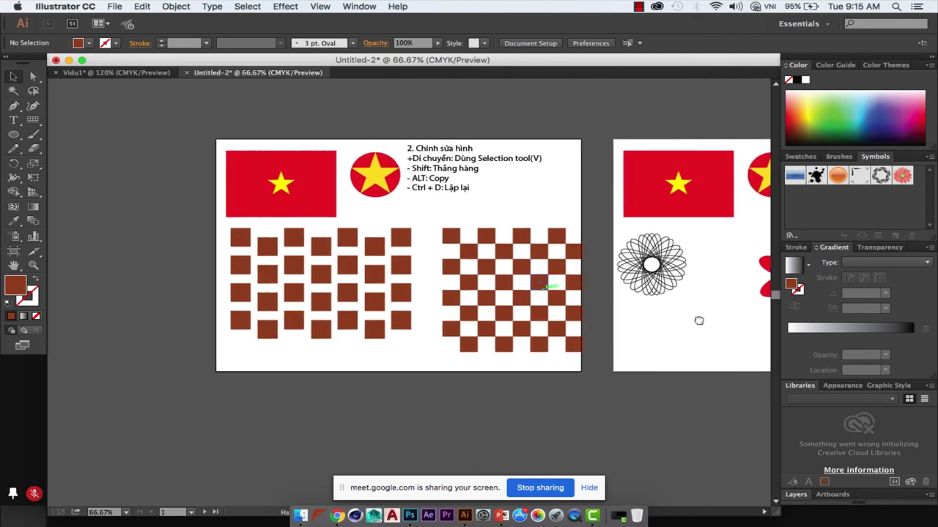
key("ctrl+plus")
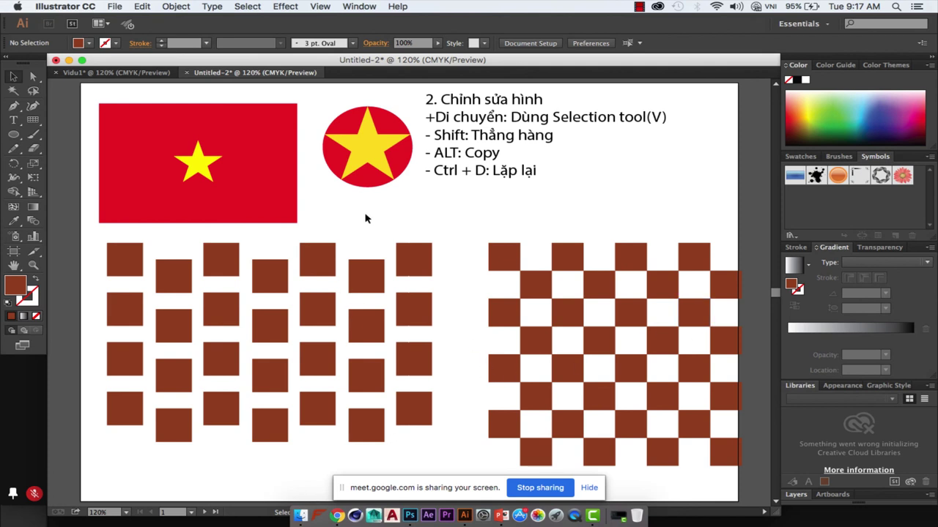
mouse_move(91, 95)
left_mouse_down()
mouse_move(565, 214)
mouse_move(577, 207)
left_mouse_up()
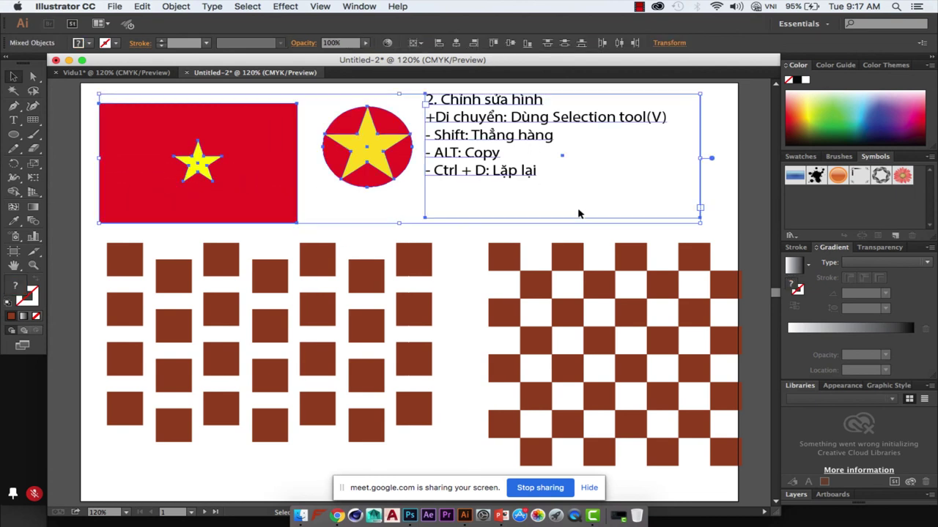
left_click(371, 212)
mouse_move(91, 95)
left_mouse_down()
mouse_move(464, 162)
mouse_move(526, 217)
left_mouse_up()
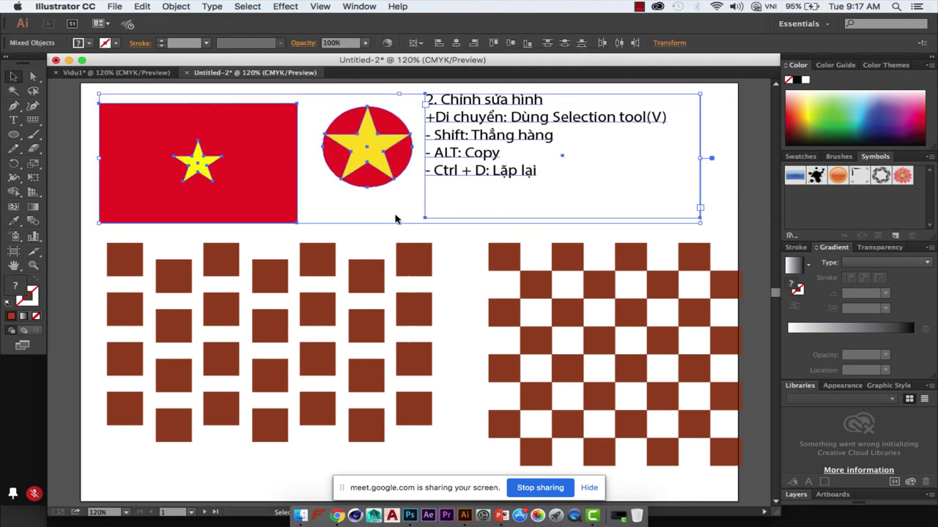